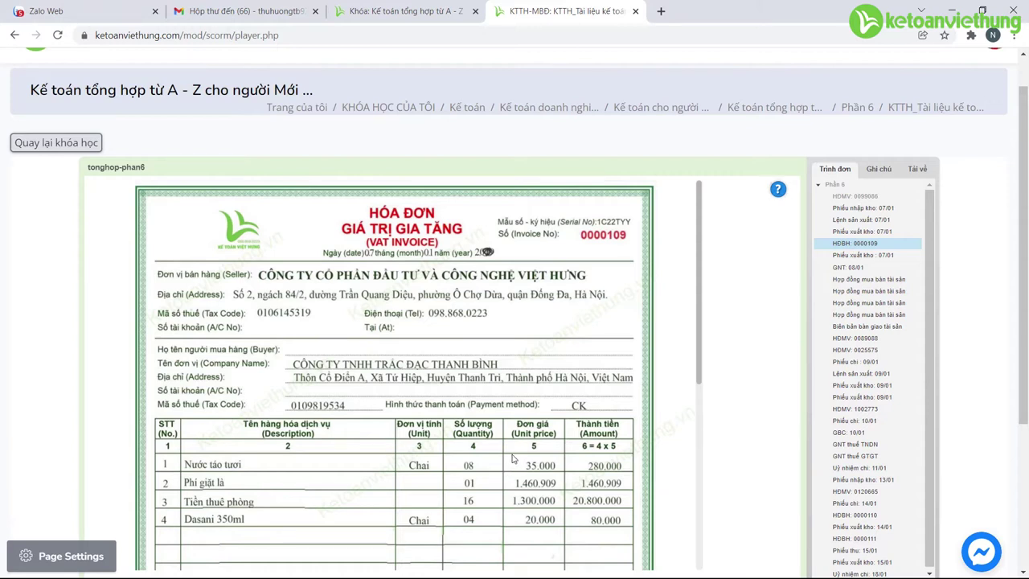
Switch to MISA SME and create a new sales voucher (Chứng từ bán hàng) in the Bán hàng module
{"action": "key", "text": "alt+Tab"}
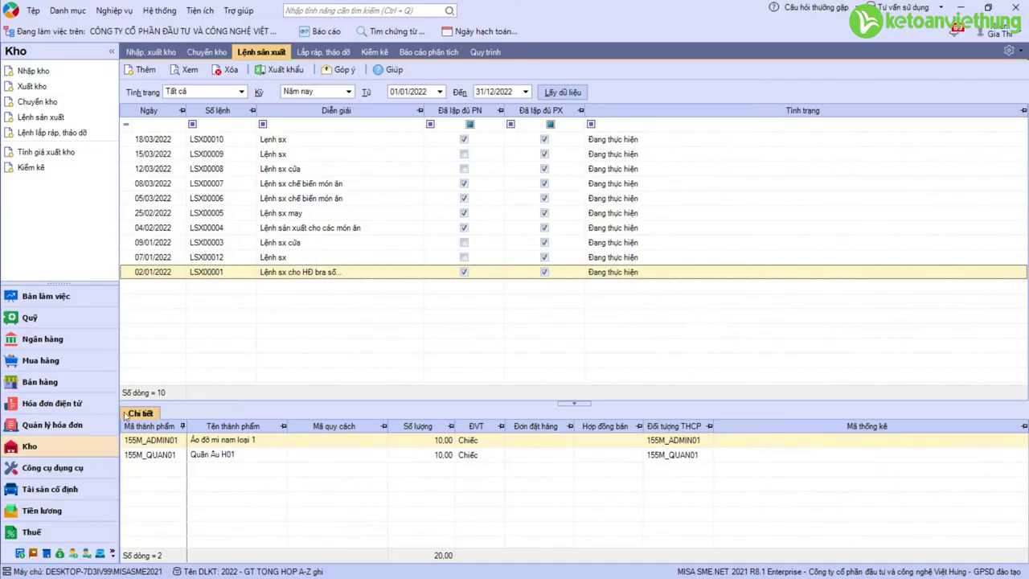
{"action": "left_click", "coordinate": [63, 382]}
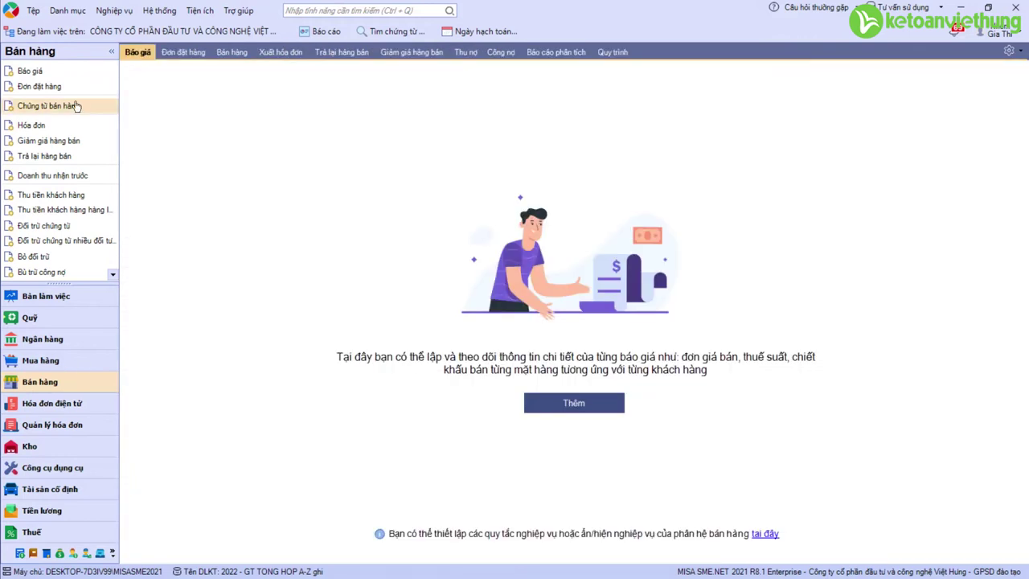
{"action": "left_click", "coordinate": [74, 105]}
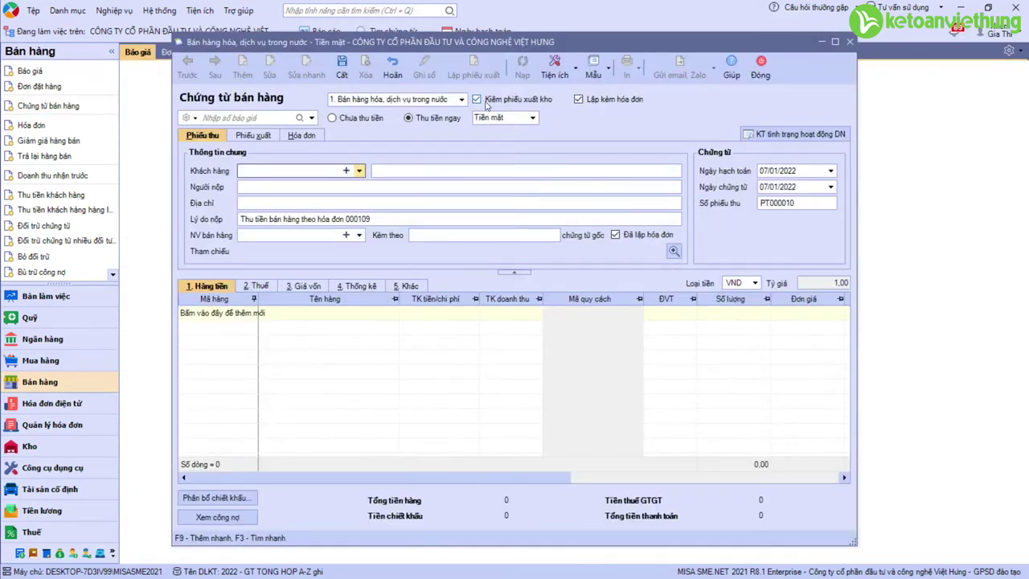
Select the invoice's buyer, CÔNG TY TNHH TRẮC ĐẠC THANH BÌNH, as customer, mark the voucher as Chưa thu tiền, and compare its date with the invoice
{"action": "key", "text": "alt+Tab"}
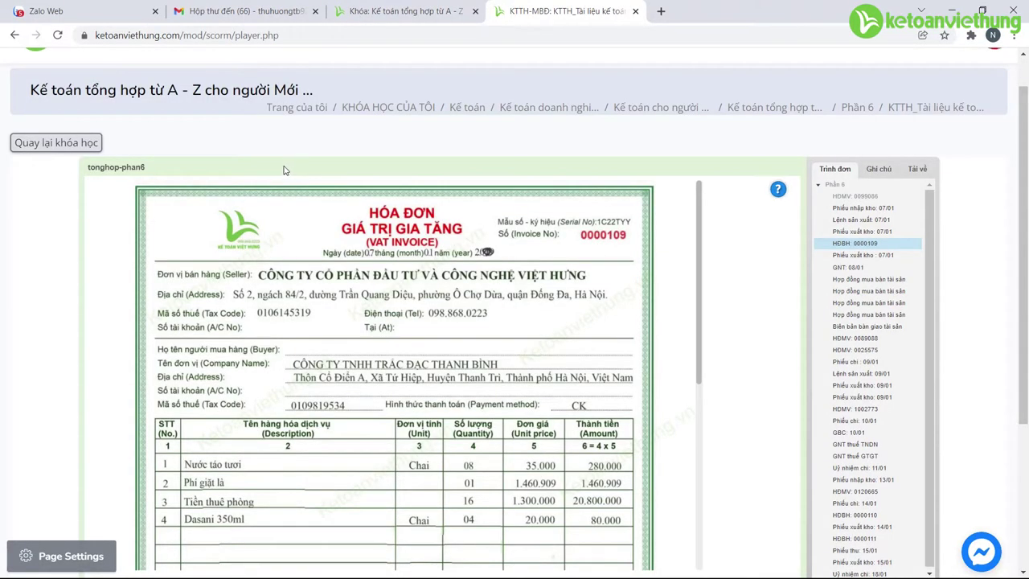
{"action": "key", "text": "alt+Tab"}
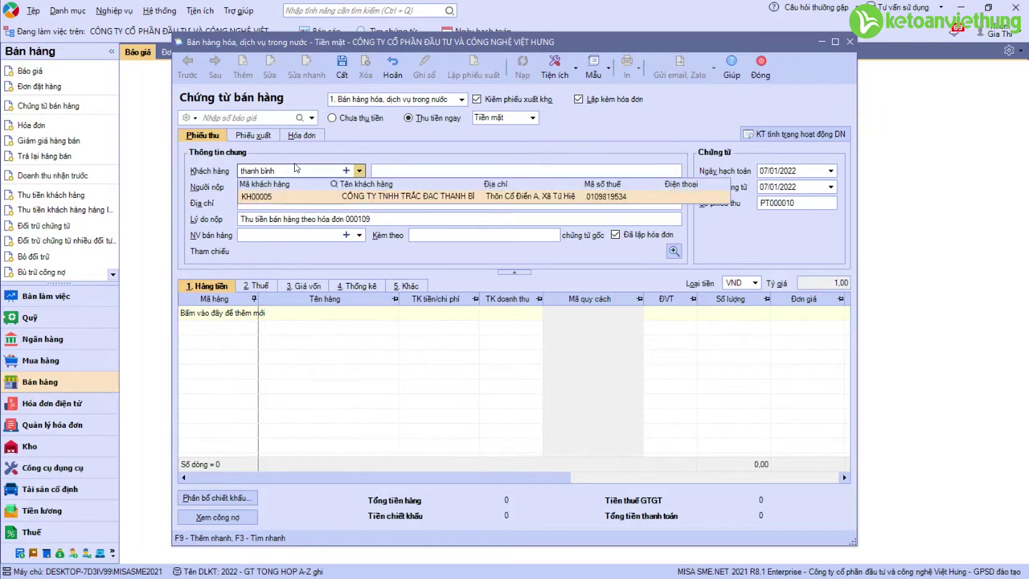
{"action": "key", "text": "Return"}
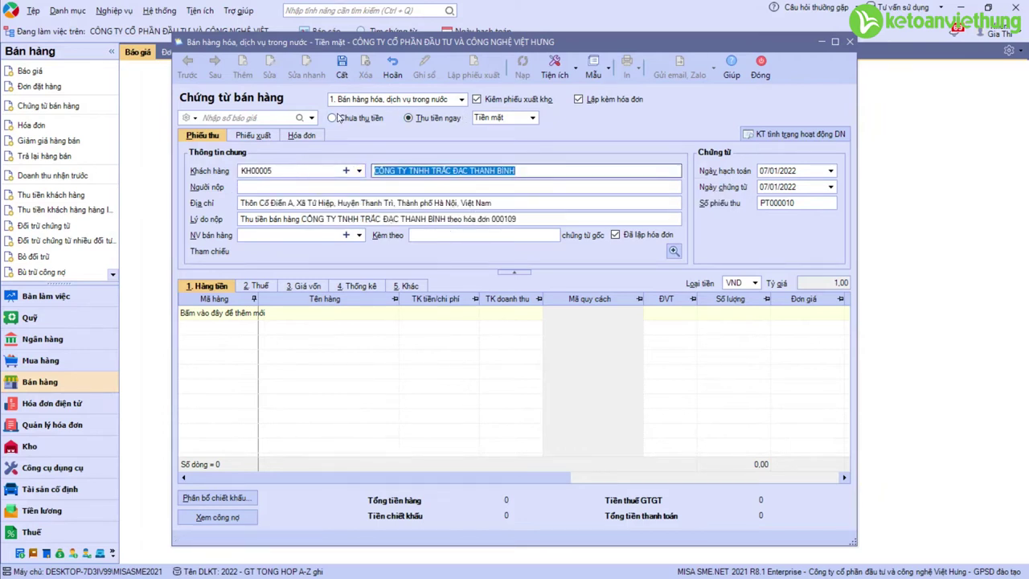
{"action": "left_click", "coordinate": [337, 119]}
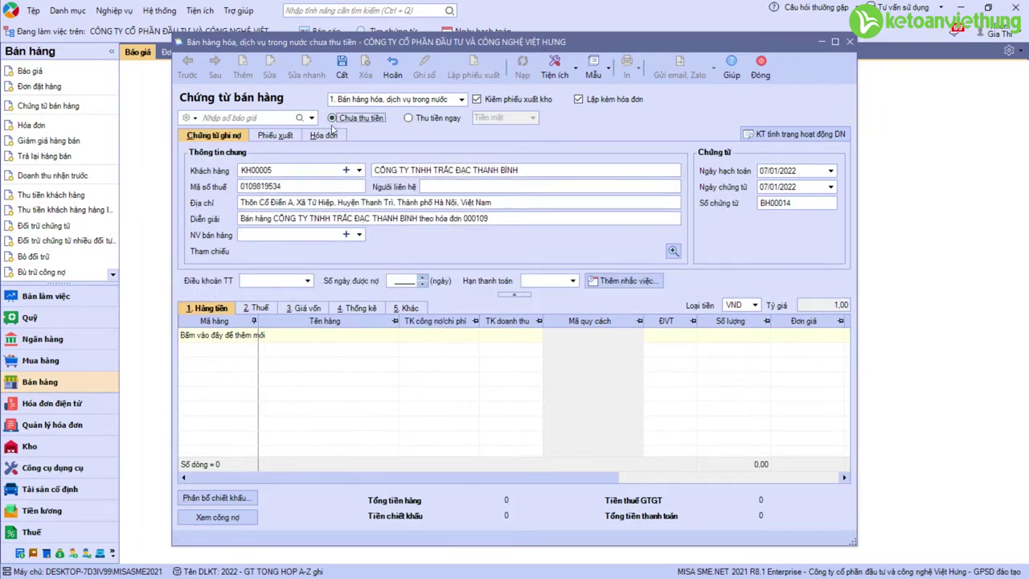
{"action": "left_click", "coordinate": [784, 175]}
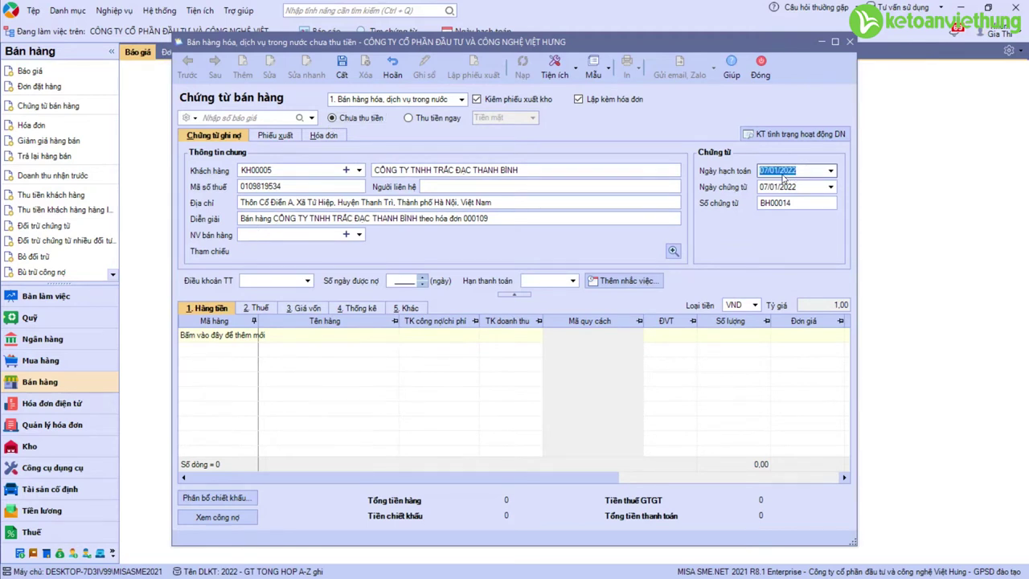
{"action": "key", "text": "alt+Tab"}
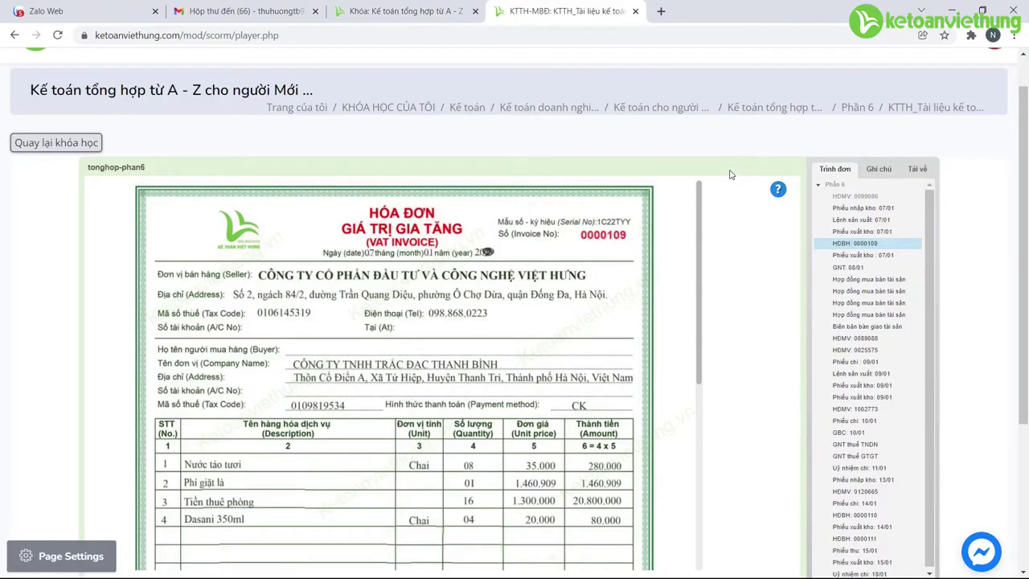
Add Nước táo tươi (156HH08) as the first item line and review its receivable, revenue, VAT and cost accounts
{"action": "key", "text": "alt+Tab"}
{"action": "left_click", "coordinate": [216, 335]}
{"action": "key", "text": "alt+Tab"}
{"action": "key", "text": "alt+Tab"}
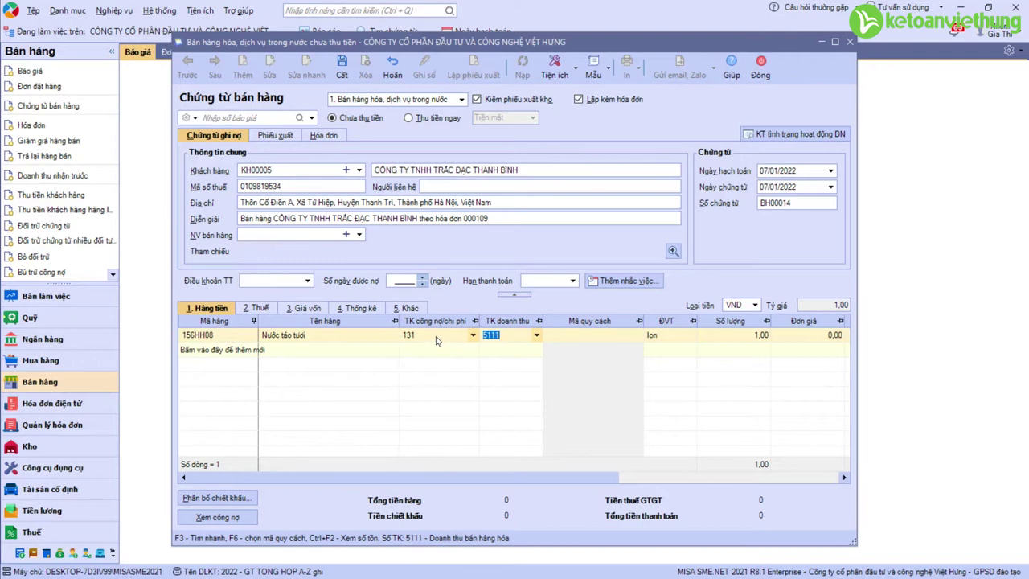
{"action": "left_click", "coordinate": [441, 336]}
{"action": "left_click", "coordinate": [515, 338]}
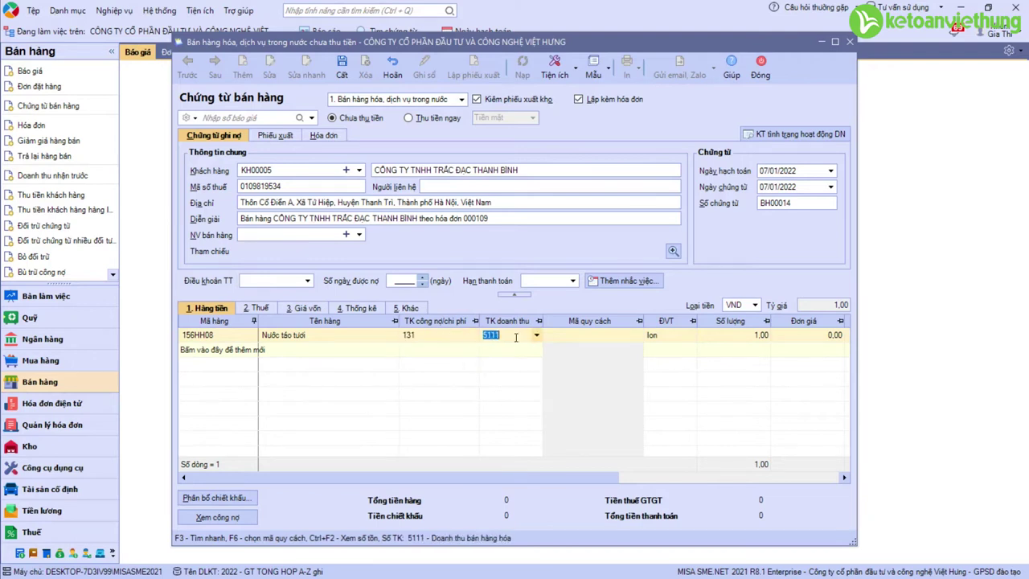
{"action": "left_click", "coordinate": [243, 309]}
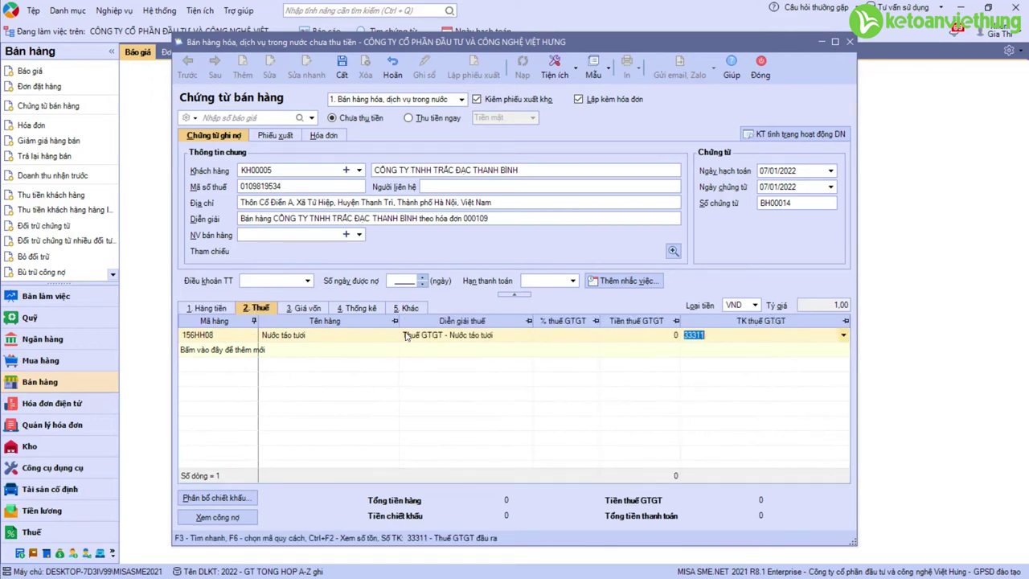
{"action": "left_click", "coordinate": [316, 311]}
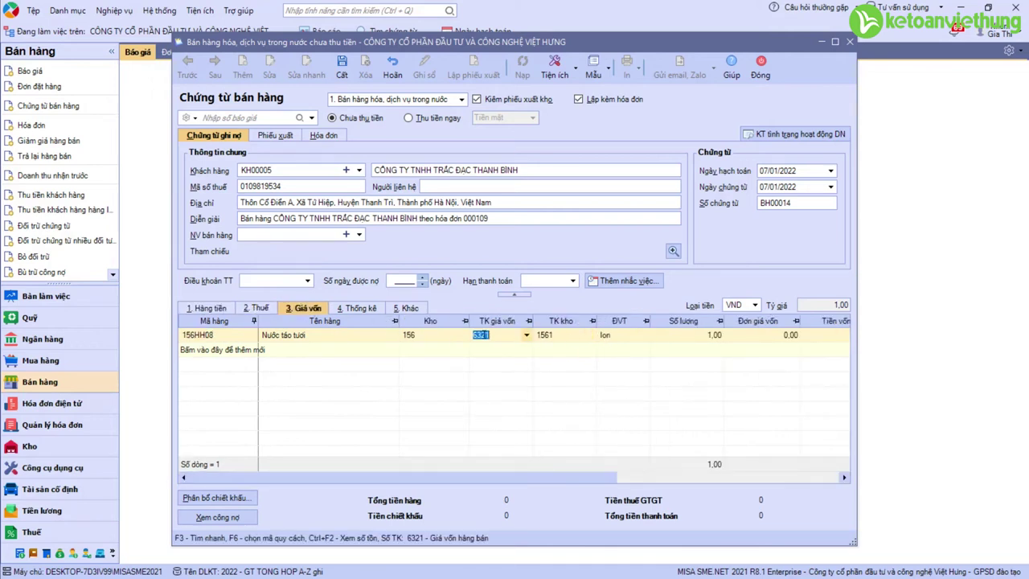
{"action": "left_click", "coordinate": [557, 336]}
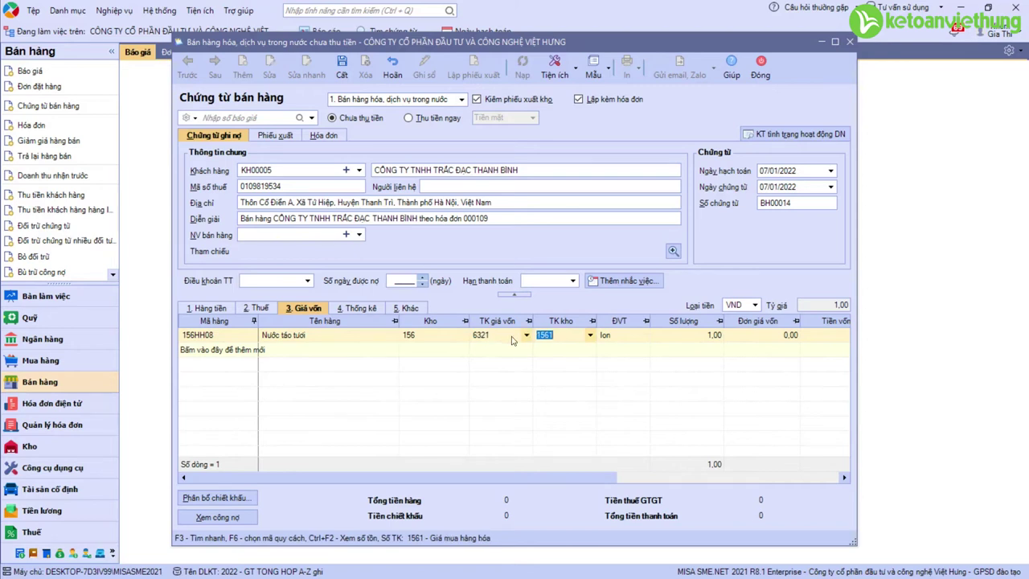
{"action": "left_click", "coordinate": [209, 311]}
Set the Nước táo tươi line's quantity to 8 and unit price to 35.000, following the invoice
{"action": "left_click", "coordinate": [723, 347]}
{"action": "key", "text": "alt+Tab"}
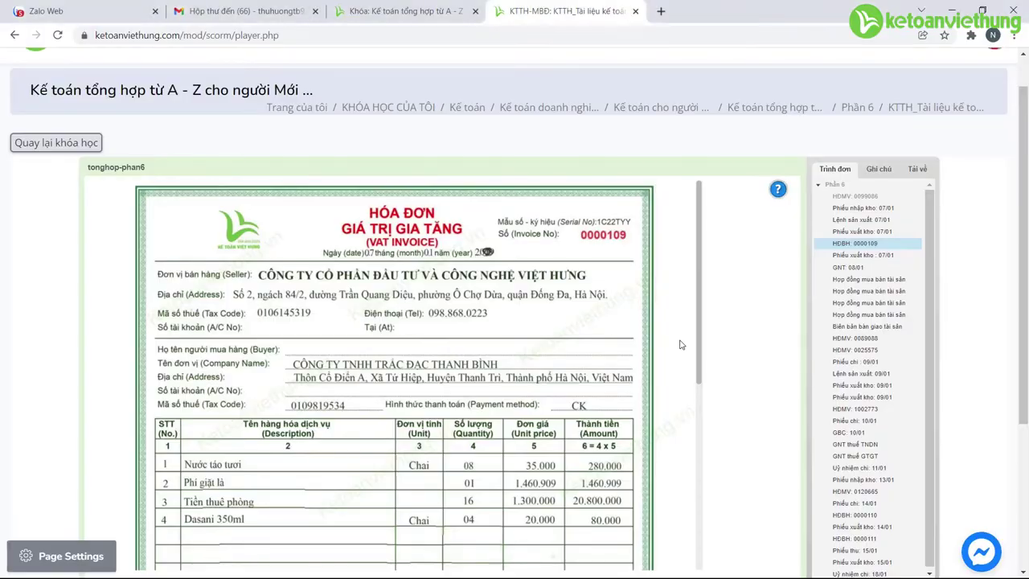
{"action": "key", "text": "alt+Tab"}
{"action": "type", "text": "35000"}
Add the invoice's second item, Phí giặt là (PHIGIAT), as a new line on the voucher
{"action": "key", "text": "alt+Tab"}
{"action": "key", "text": "alt+Tab"}
{"action": "type", "text": "Phí giặt"}
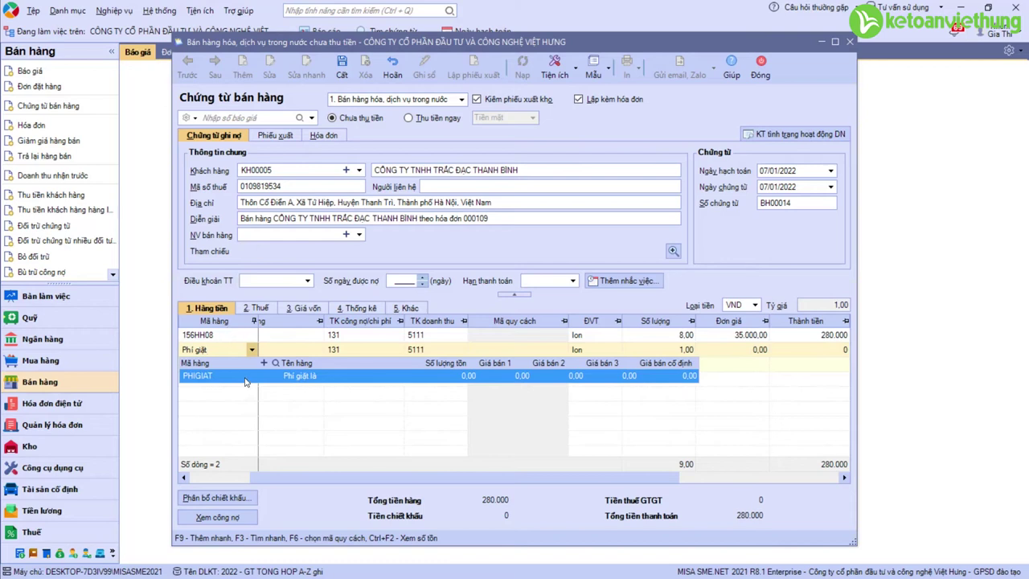
{"action": "key", "text": "Return"}
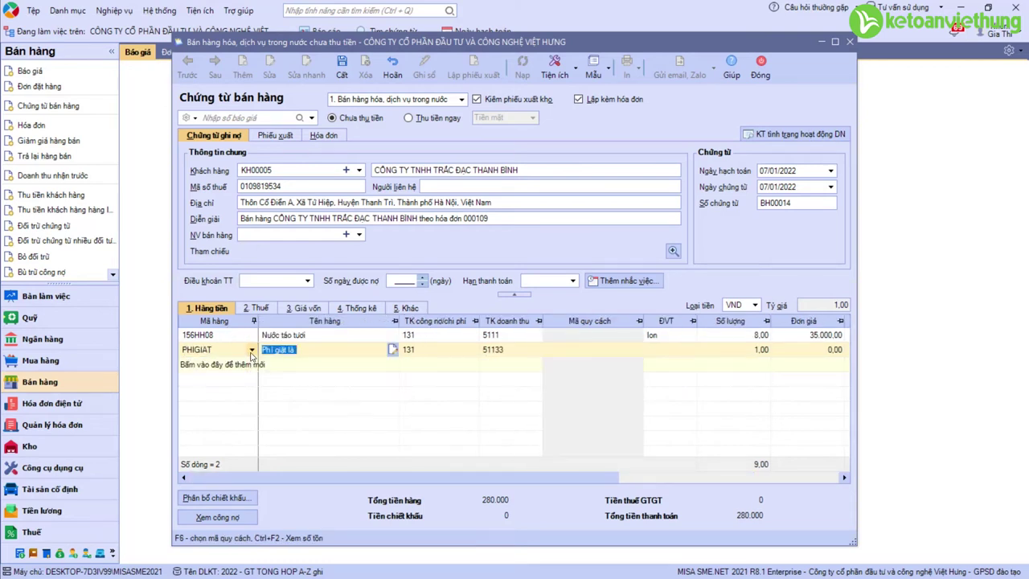
Enter and save a new item with code PHIGIAT, name Phí giặt là and nature Chỉ là diễn giải
{"action": "left_click", "coordinate": [251, 349]}
{"action": "key", "text": "Escape"}
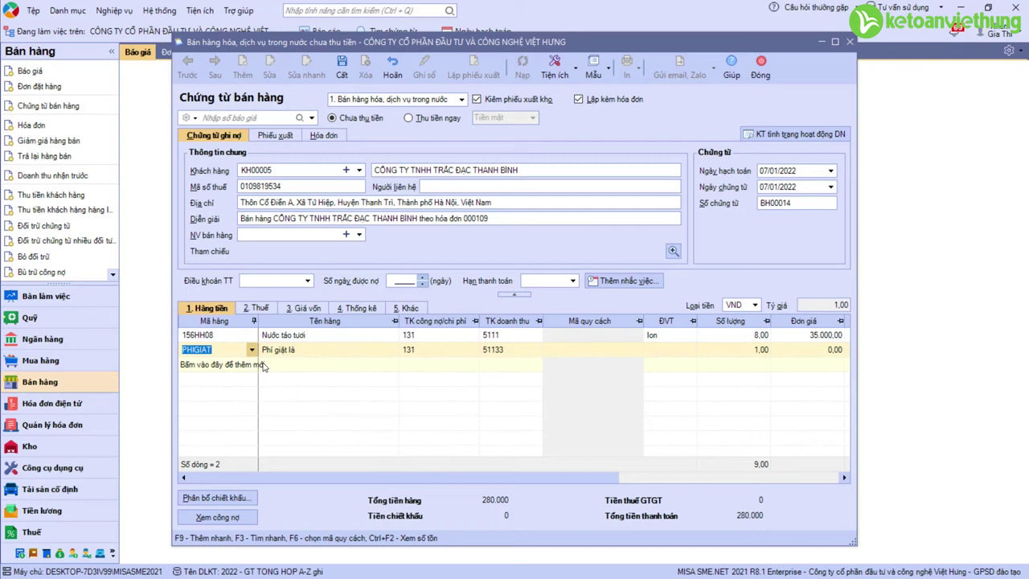
{"action": "key", "text": "F9"}
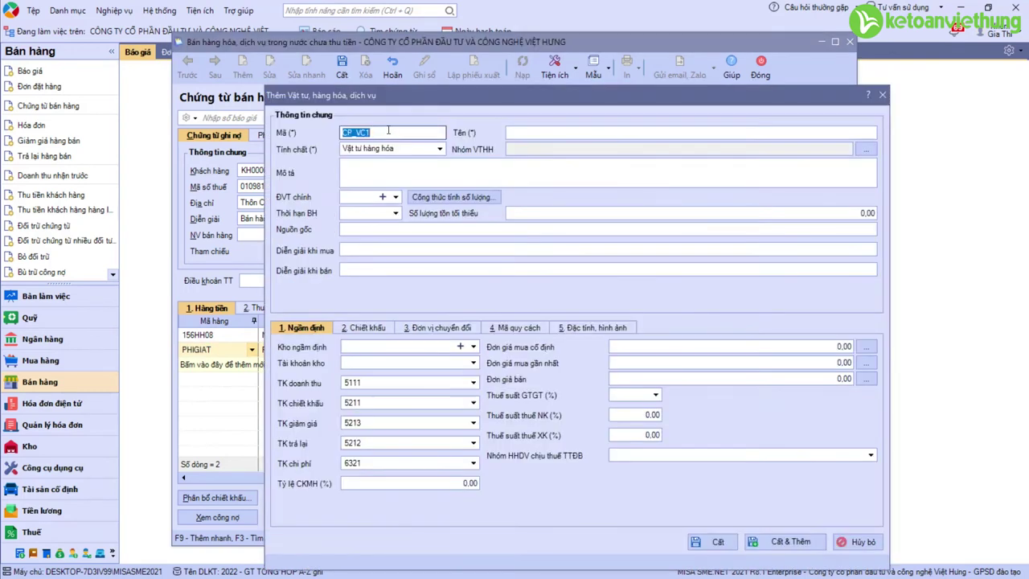
{"action": "type", "text": "Ph"}
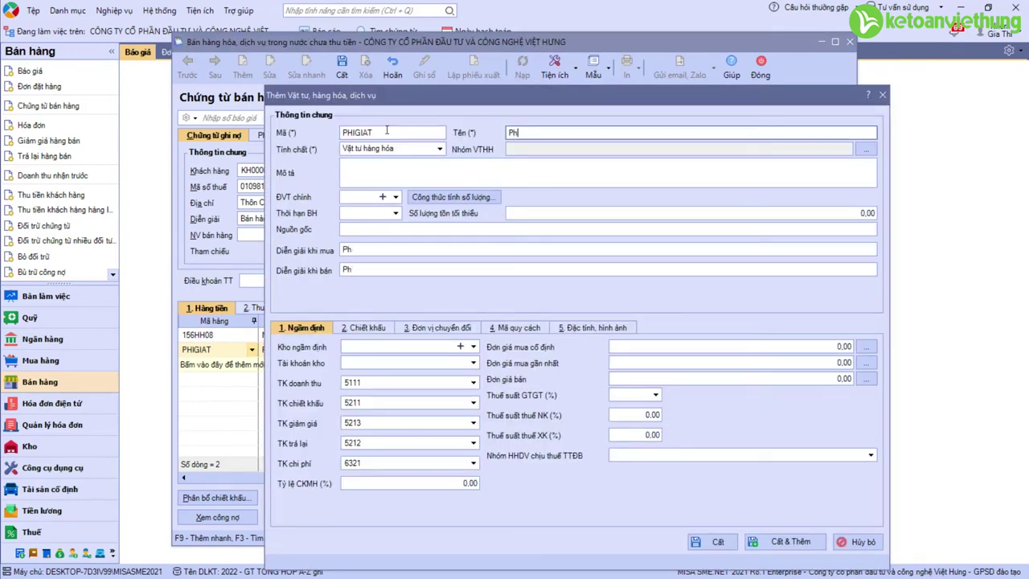
{"action": "type", "text": "í giặt là"}
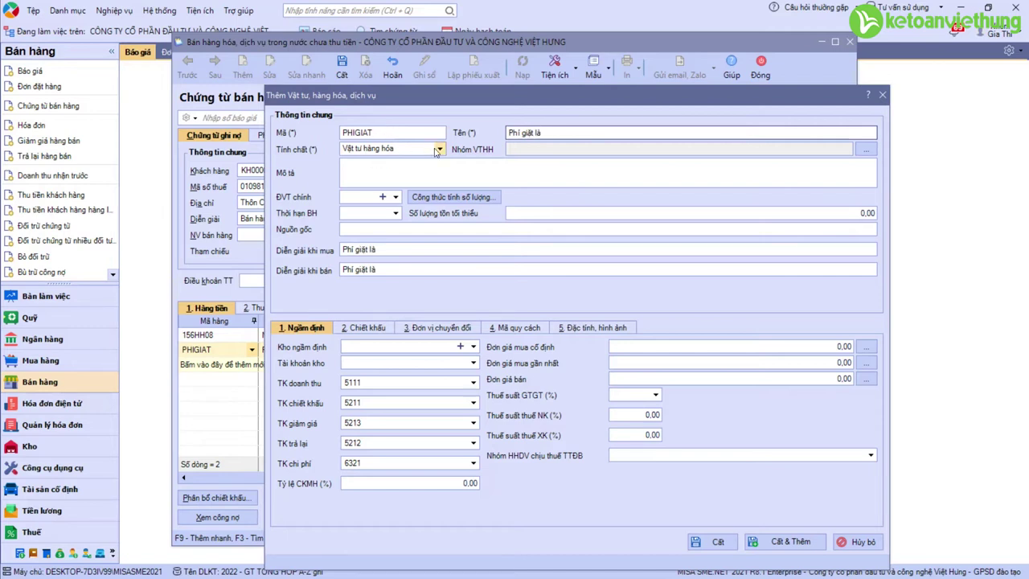
{"action": "left_click", "coordinate": [440, 149]}
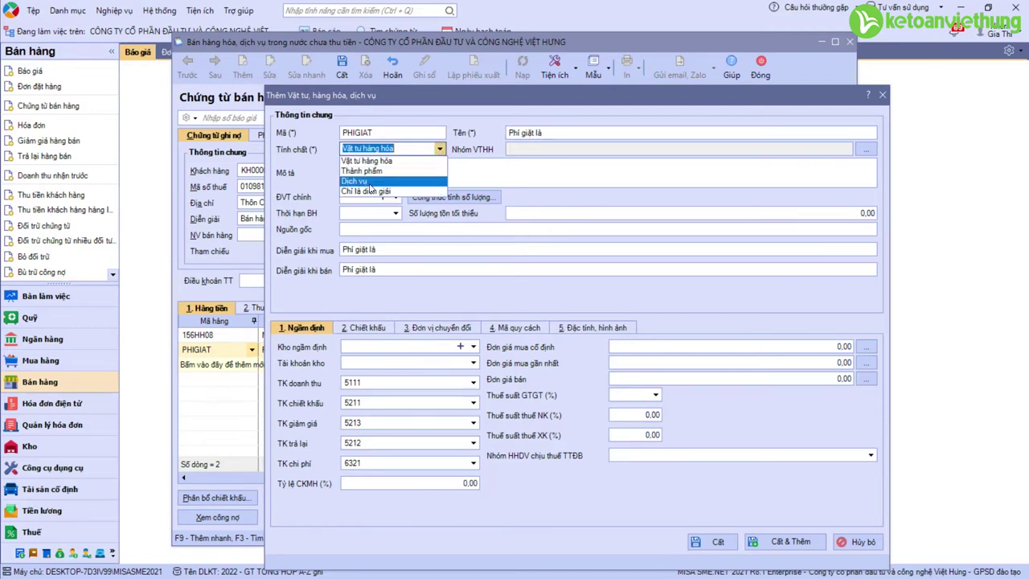
{"action": "left_click", "coordinate": [374, 191]}
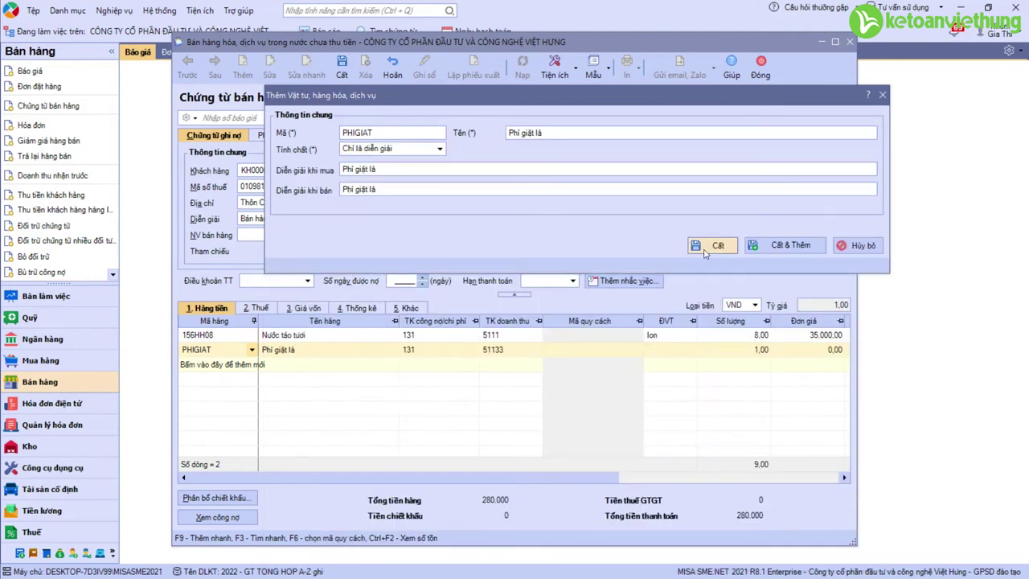
{"action": "left_click", "coordinate": [705, 249]}
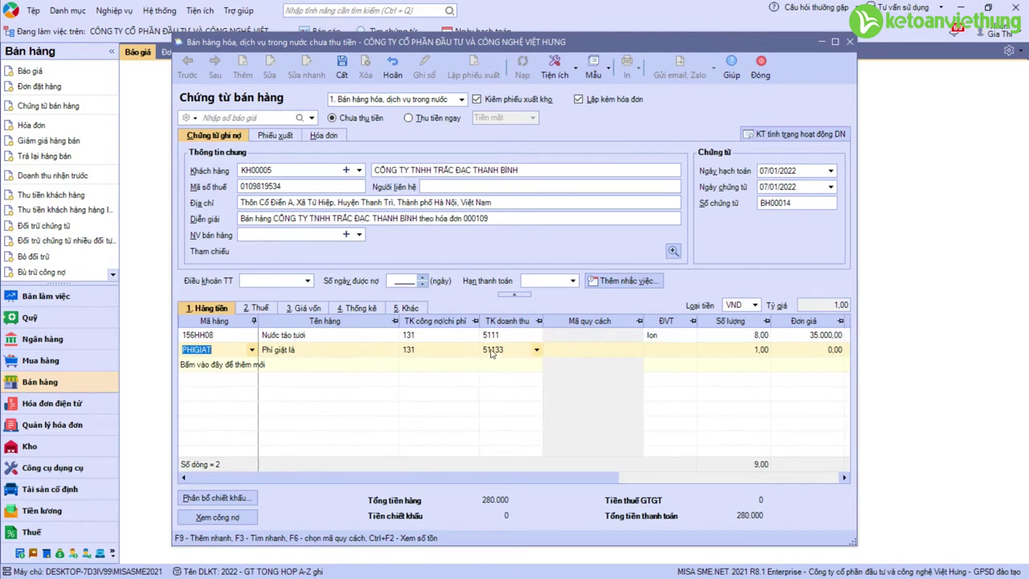
On the Phí giặt là line, keep revenue account 51133, clear the quantity and enter the amount 1.460.909 from the invoice
{"action": "left_click", "coordinate": [537, 351]}
{"action": "left_click", "coordinate": [537, 351]}
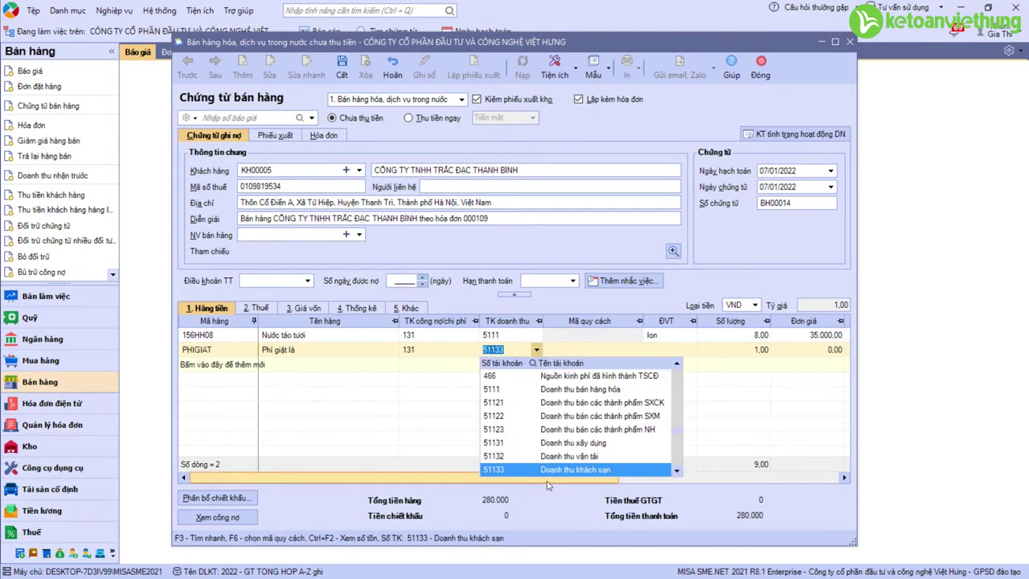
{"action": "left_click", "coordinate": [510, 349]}
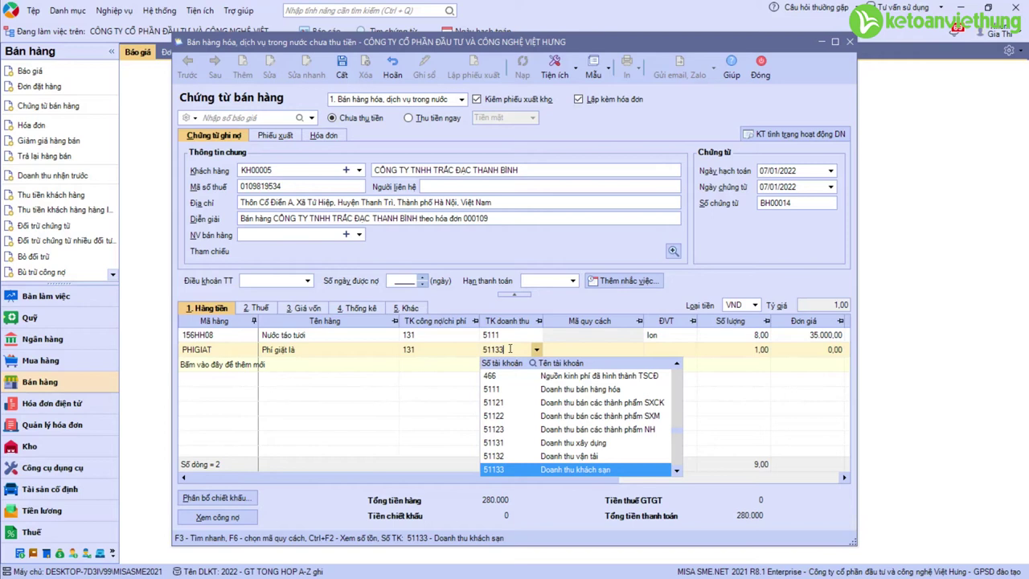
{"action": "left_click", "coordinate": [741, 351]}
{"action": "key", "text": "Delete"}
{"action": "key", "text": "Tab"}
{"action": "key", "text": "Tab"}
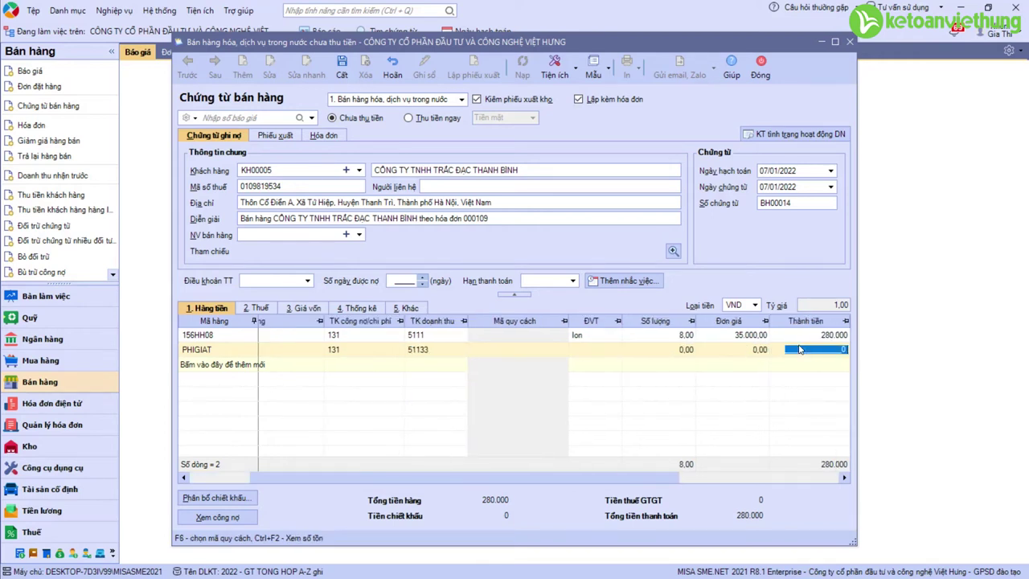
{"action": "key", "text": "alt+Tab"}
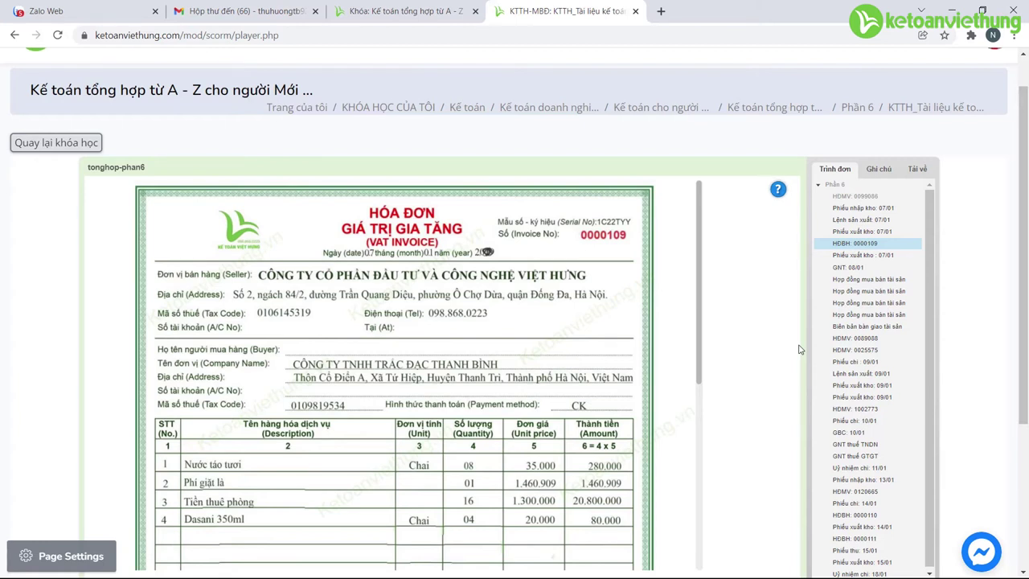
{"action": "key", "text": "alt+Tab"}
Add the invoice's third item, Tiền thuê phòng (TIENTHUEPHONG), as a new line on the voucher
{"action": "key", "text": "alt+Tab"}
{"action": "key", "text": "alt+Tab"}
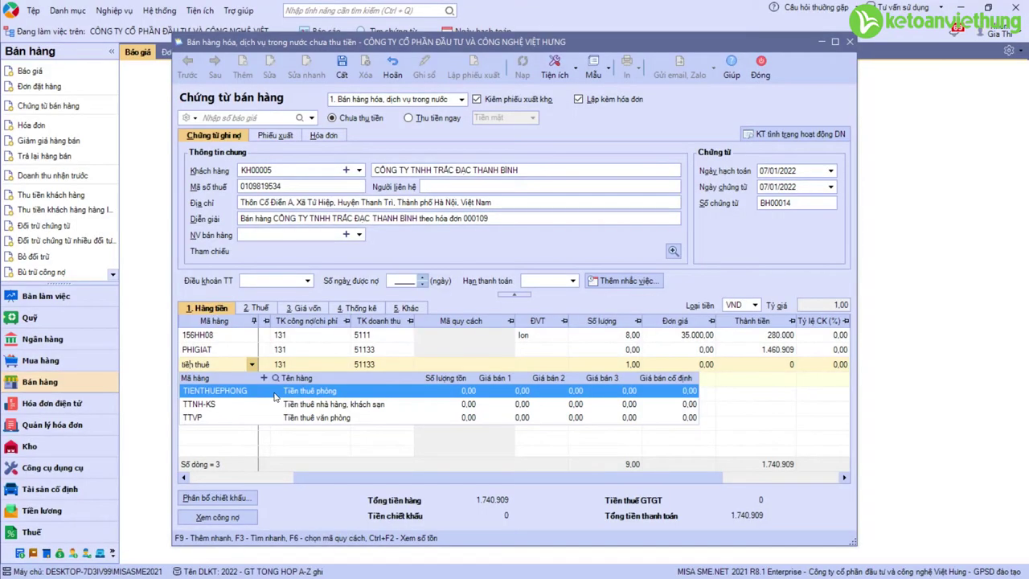
{"action": "left_click", "coordinate": [274, 392]}
Start a new item from the room rental line with code DV_TTP and name Tiền thuê phòng
{"action": "left_click", "coordinate": [251, 364]}
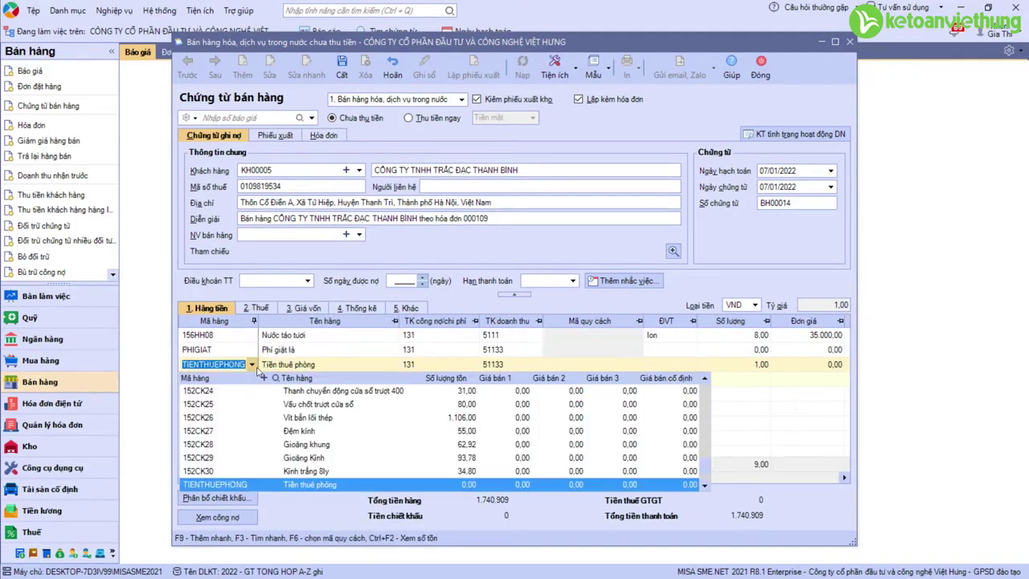
{"action": "left_click", "coordinate": [267, 377]}
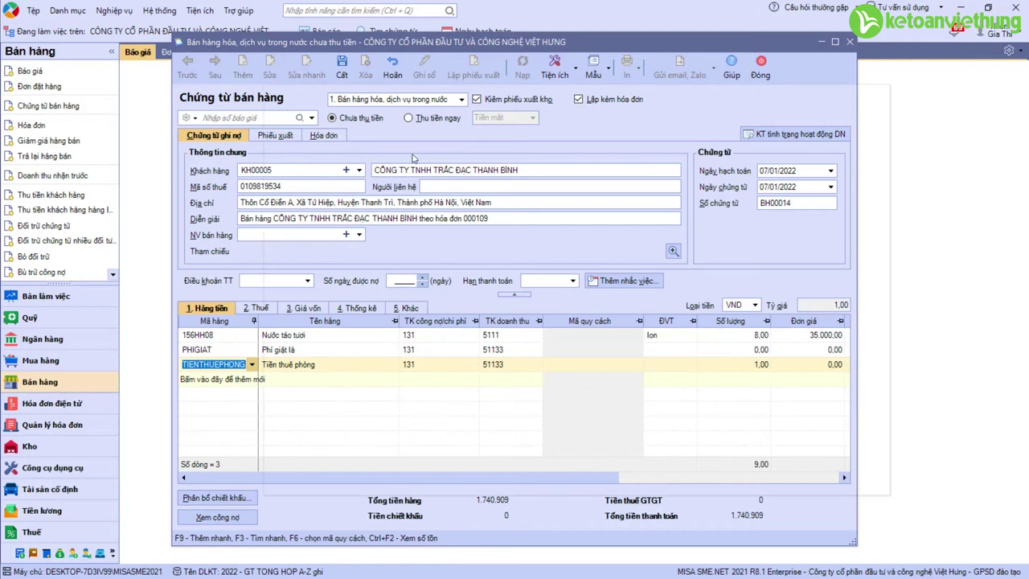
{"action": "key", "text": "F9"}
{"action": "type", "text": "DV"}
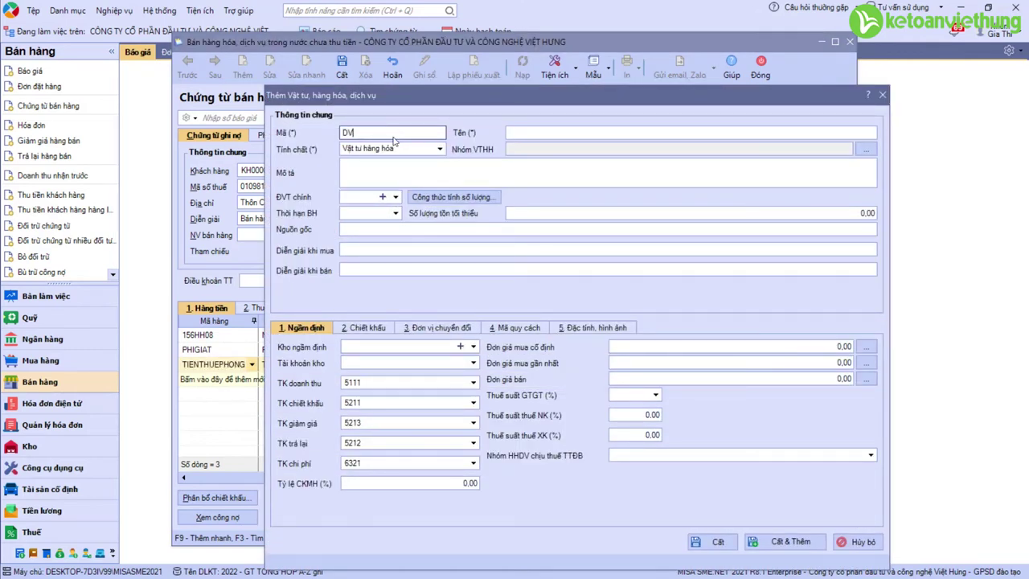
{"action": "type", "text": "_TTP"}
{"action": "key", "text": "Tab"}
{"action": "type", "text": "Tiền thuê phòng"}
Set the new item's nature to Dịch vụ and its default revenue account to 51133
{"action": "left_click", "coordinate": [440, 149]}
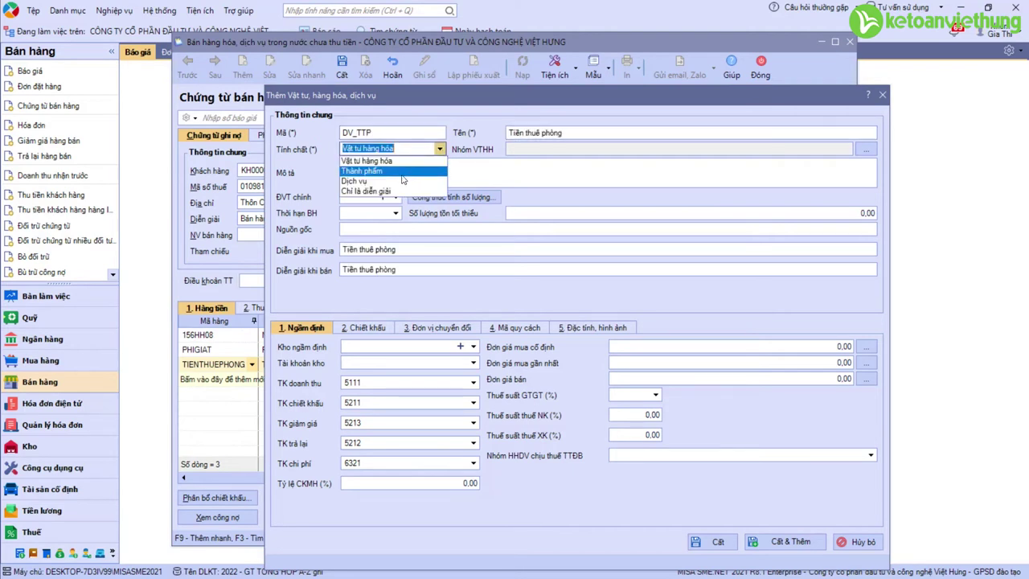
{"action": "left_click", "coordinate": [386, 182]}
{"action": "left_click", "coordinate": [393, 309]}
{"action": "type", "text": "5113"}
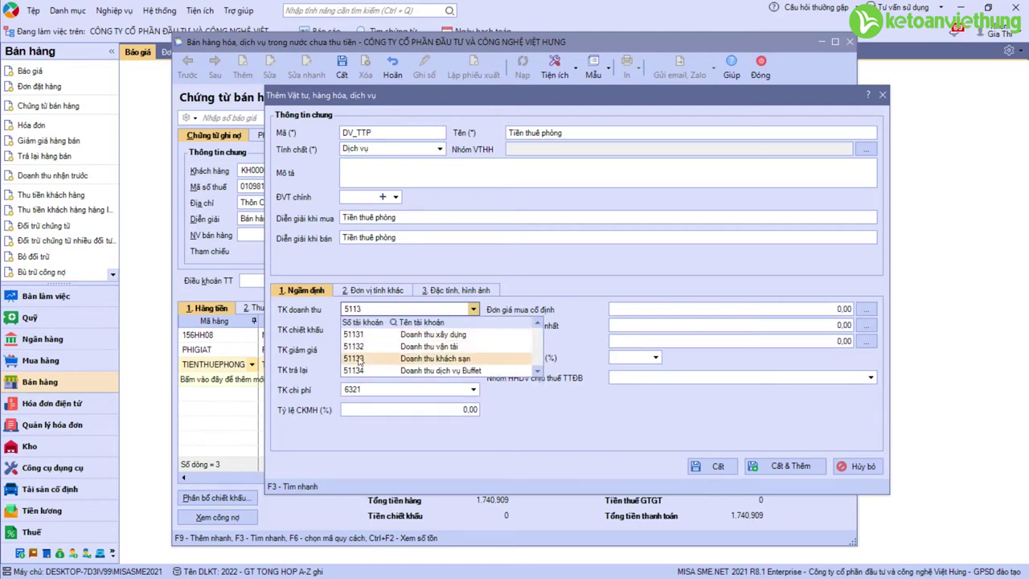
{"action": "left_click", "coordinate": [359, 362]}
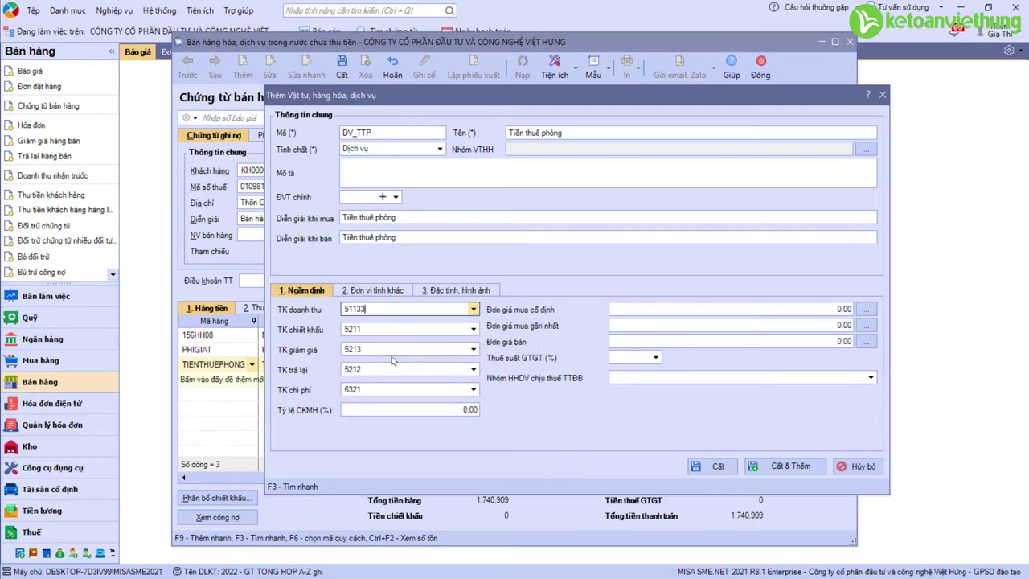
{"action": "left_click", "coordinate": [382, 391]}
{"action": "type", "text": "6323"}
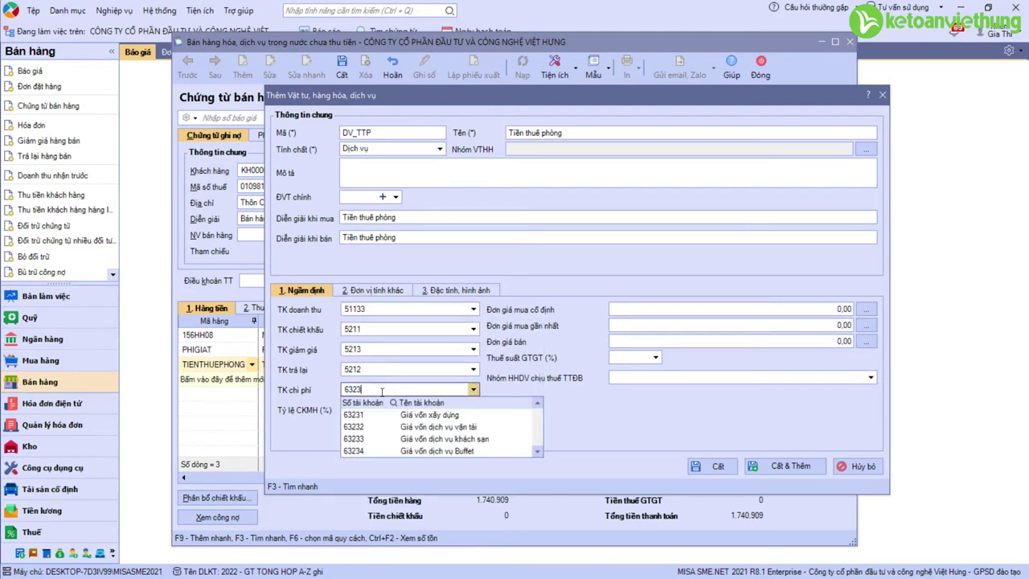
{"action": "left_click", "coordinate": [377, 439]}
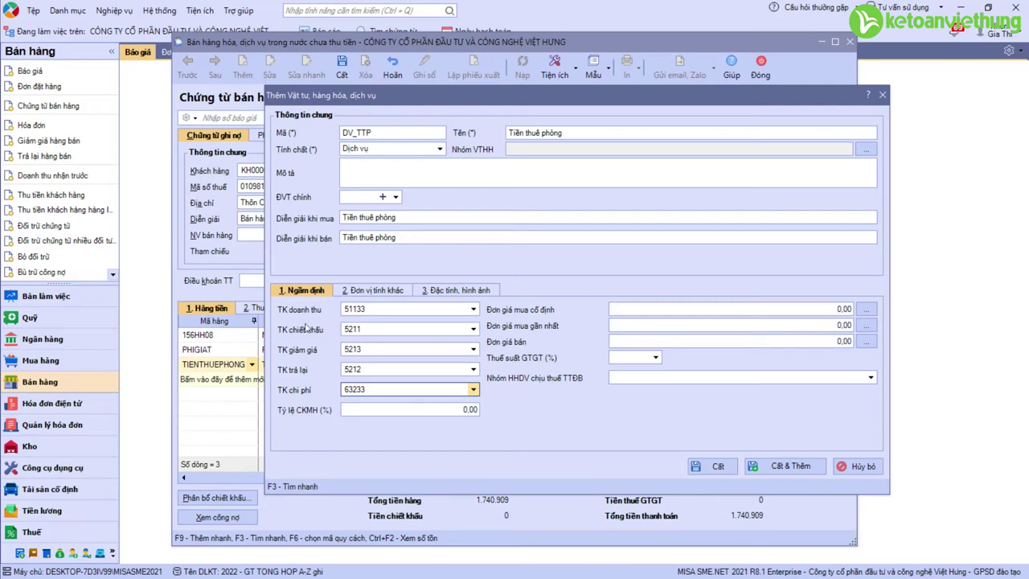
{"action": "left_click", "coordinate": [439, 150]}
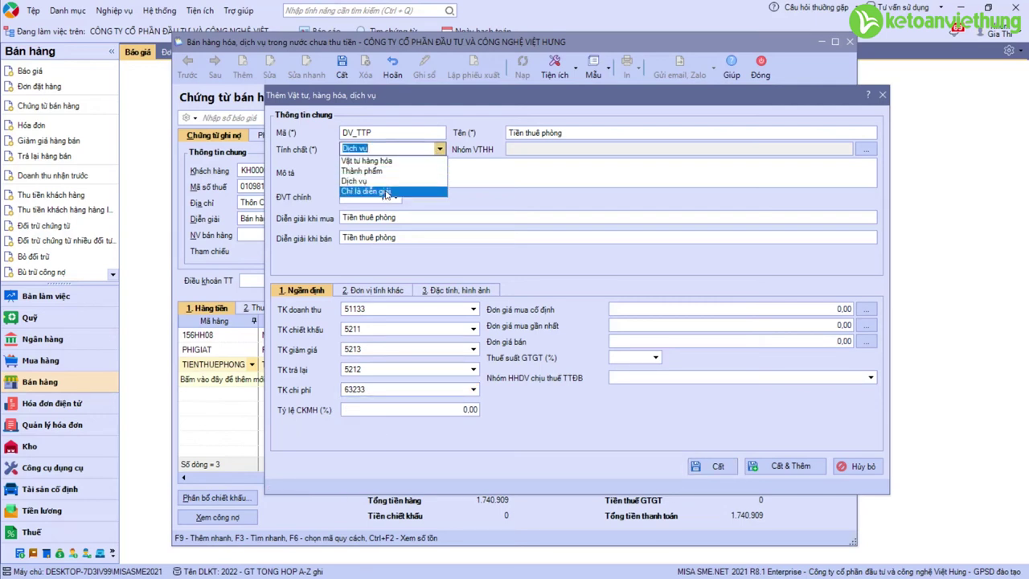
{"action": "left_click", "coordinate": [386, 195]}
{"action": "left_click", "coordinate": [711, 245]}
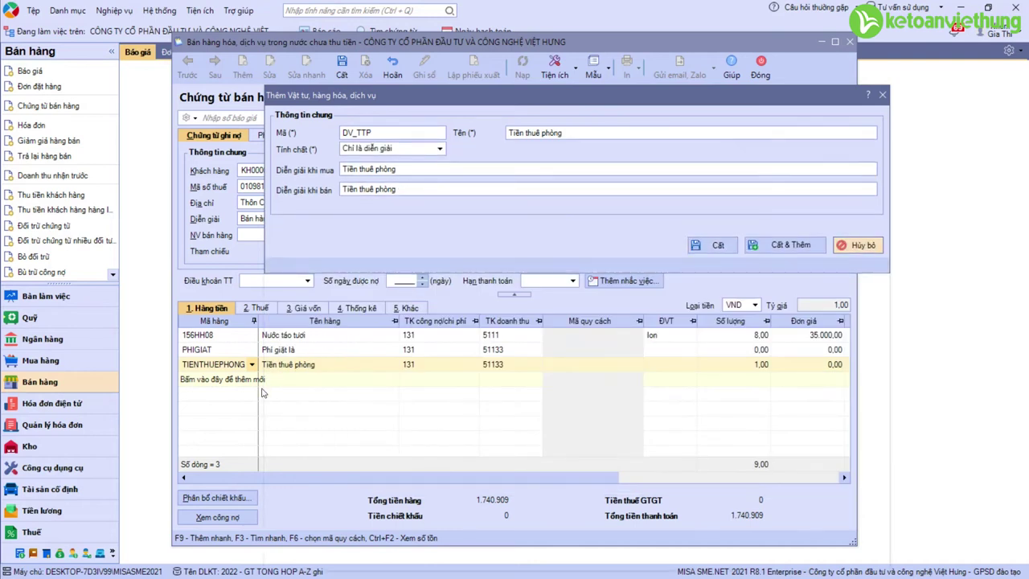
On the Tiền thuê phòng line, keep revenue account 51133, set the quantity to 0 and enter the amount 20.800.000 from the invoice
{"action": "left_click", "coordinate": [513, 365]}
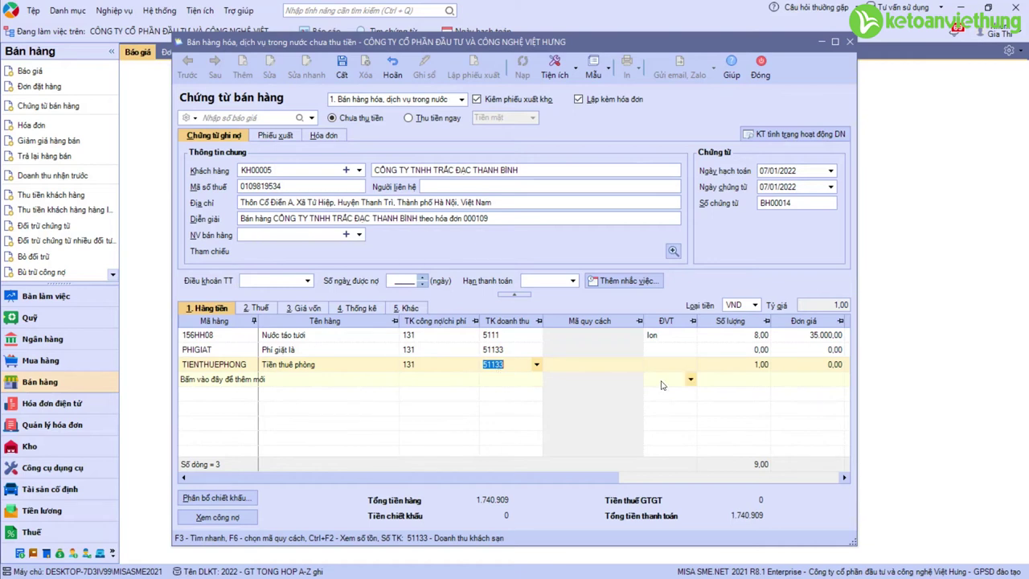
{"action": "left_click", "coordinate": [712, 368]}
{"action": "type", "text": "0"}
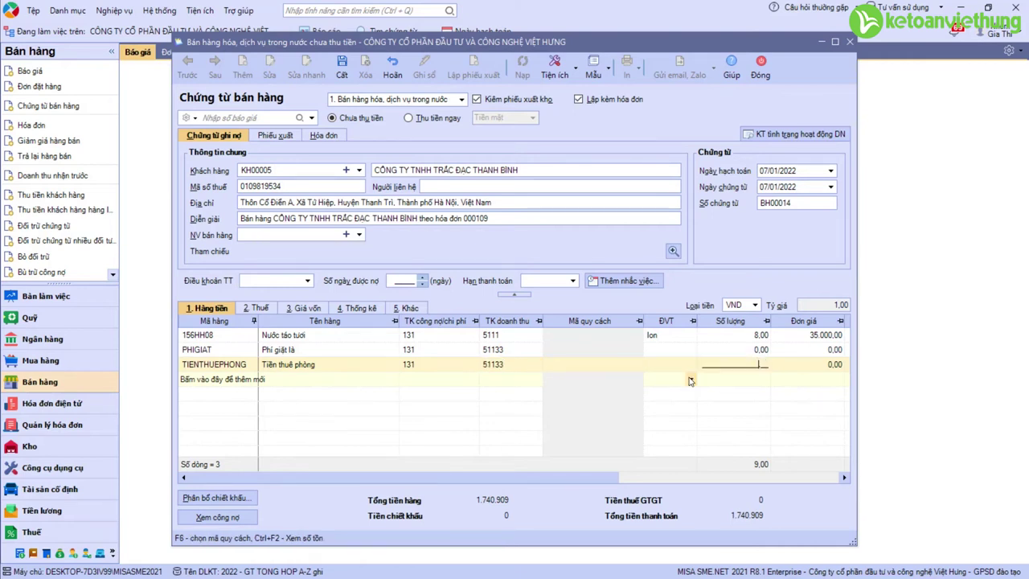
{"action": "key", "text": "Tab"}
{"action": "key", "text": "alt+Tab"}
{"action": "key", "text": "alt+Tab"}
{"action": "type", "text": "208"}
Add the invoice's fourth item, Dasani 350ml (156HH05), as a new line with quantity 4 and unit price 20.000
{"action": "key", "text": "alt+Tab"}
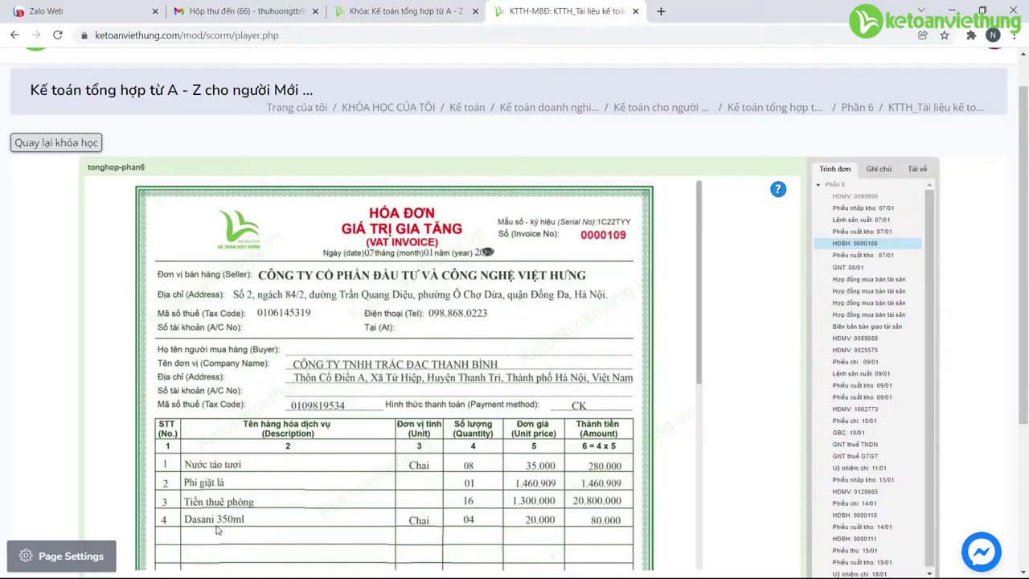
{"action": "key", "text": "alt+Tab"}
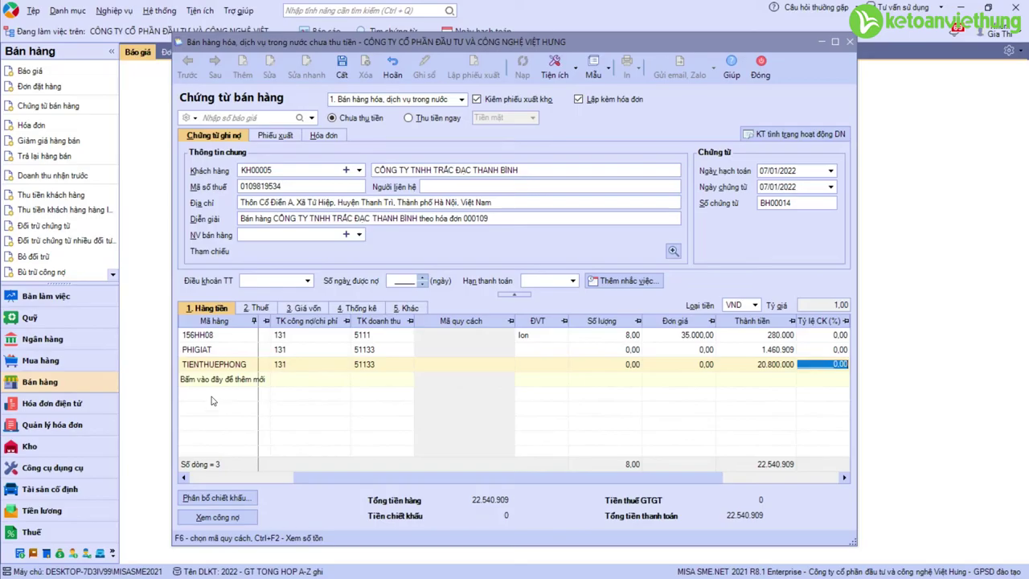
{"action": "left_click", "coordinate": [215, 380]}
{"action": "type", "text": "D"}
{"action": "key", "text": "alt+Tab"}
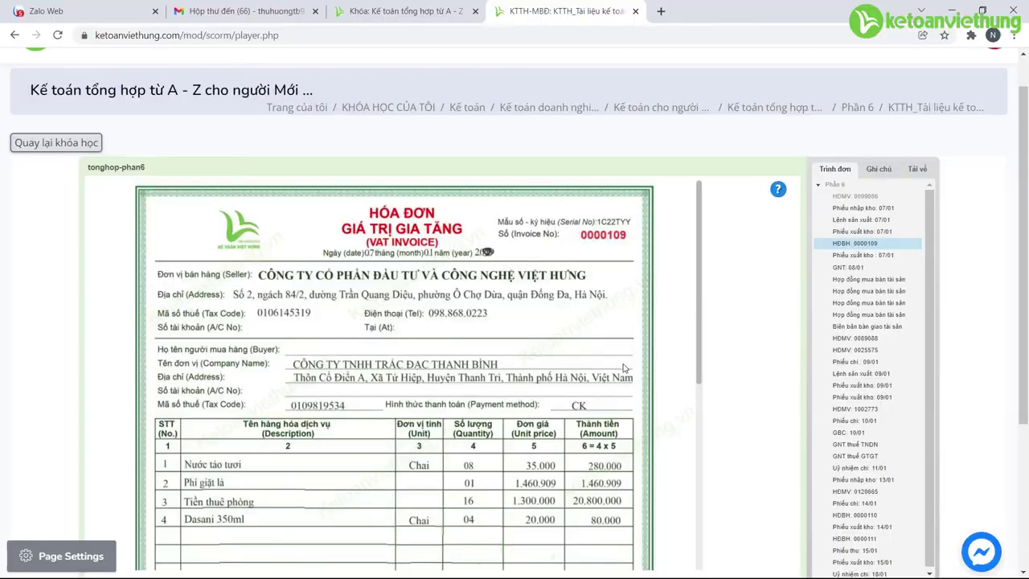
{"action": "key", "text": "alt+Tab"}
{"action": "key", "text": "Tab"}
{"action": "key", "text": "Tab"}
{"action": "type", "text": "4"}
{"action": "key", "text": "Tab"}
{"action": "type", "text": "20000"}
{"action": "key", "text": "Tab"}
Set the VAT rate of the Nước táo tươi line to 10% and copy it to all lines below
{"action": "left_click", "coordinate": [264, 309]}
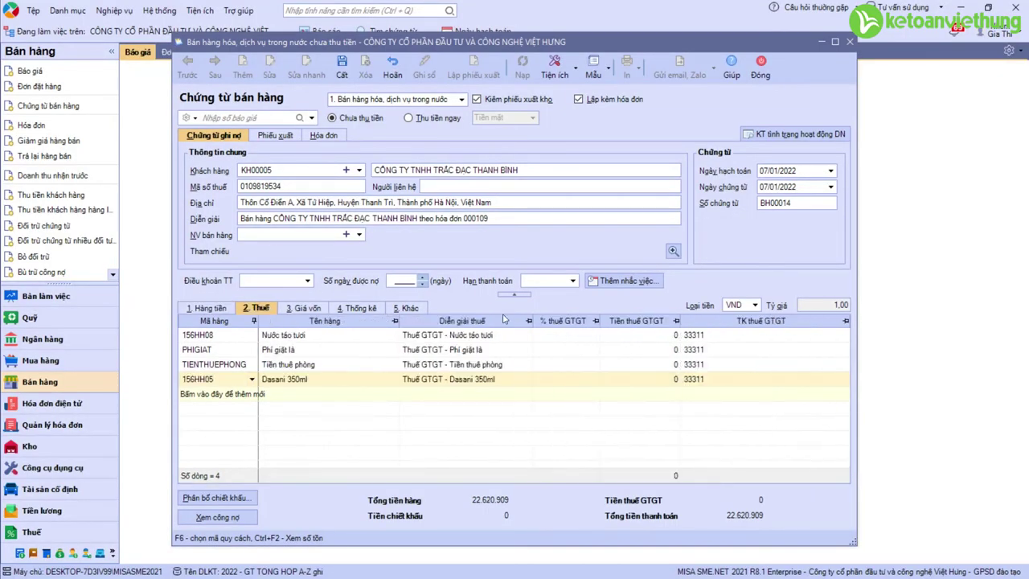
{"action": "left_click", "coordinate": [591, 334]}
{"action": "left_click", "coordinate": [594, 335]}
{"action": "left_click", "coordinate": [555, 386]}
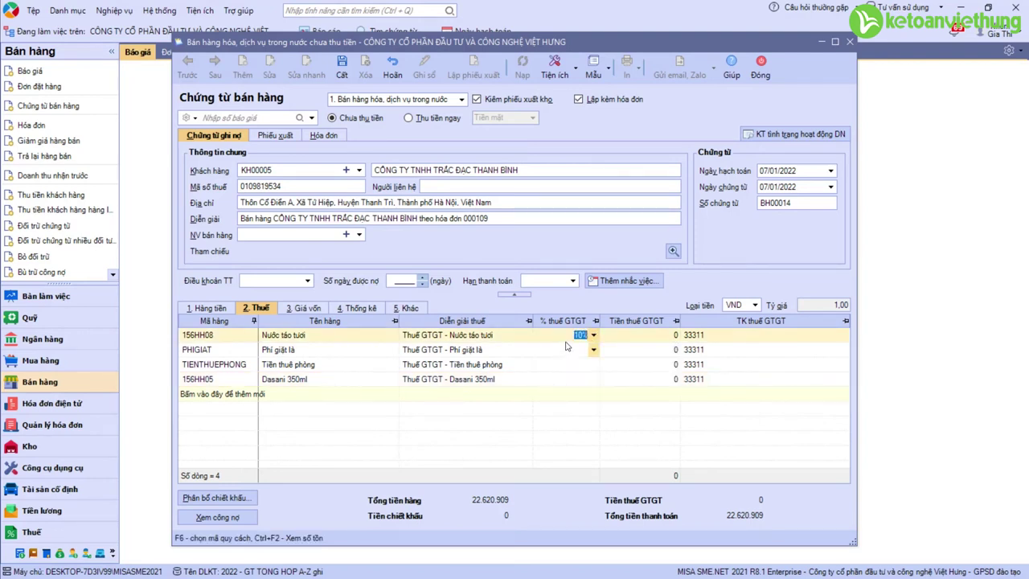
{"action": "right_click", "coordinate": [577, 358]}
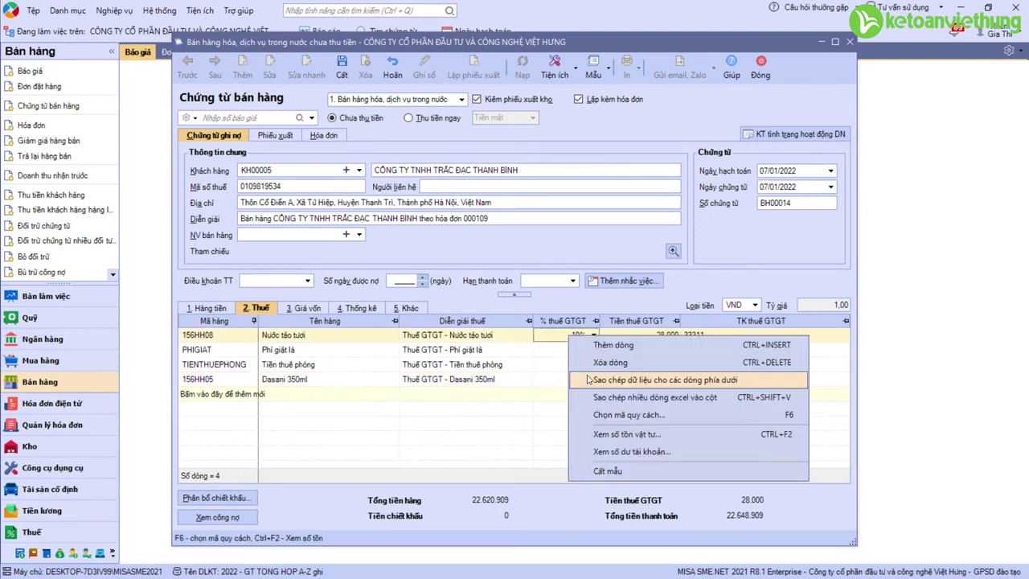
{"action": "left_click", "coordinate": [603, 380]}
Check the item lines' cost-of-goods details, including warehouse, cost account, quantity and cost amount
{"action": "left_click", "coordinate": [307, 308]}
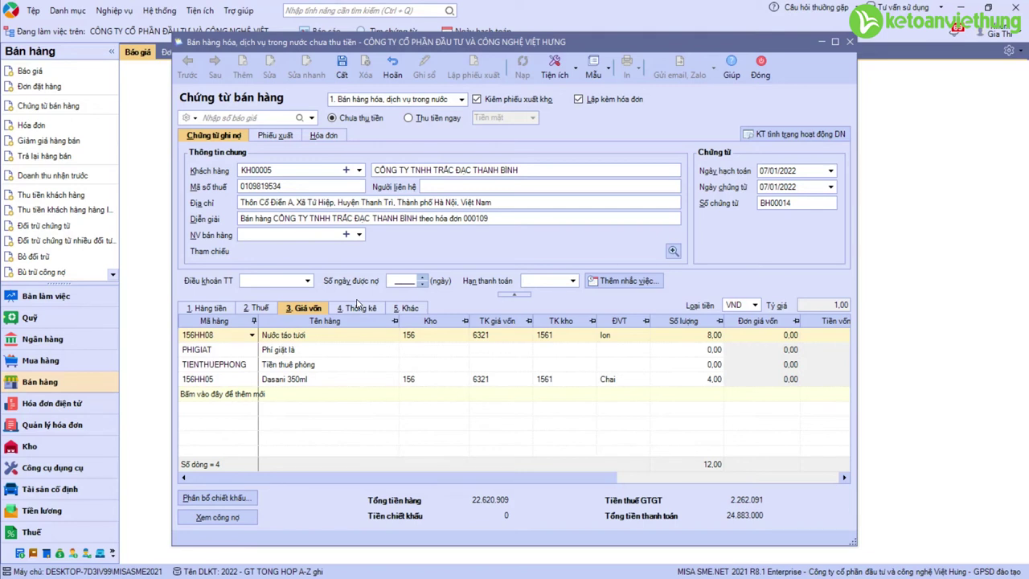
{"action": "left_click", "coordinate": [296, 365]}
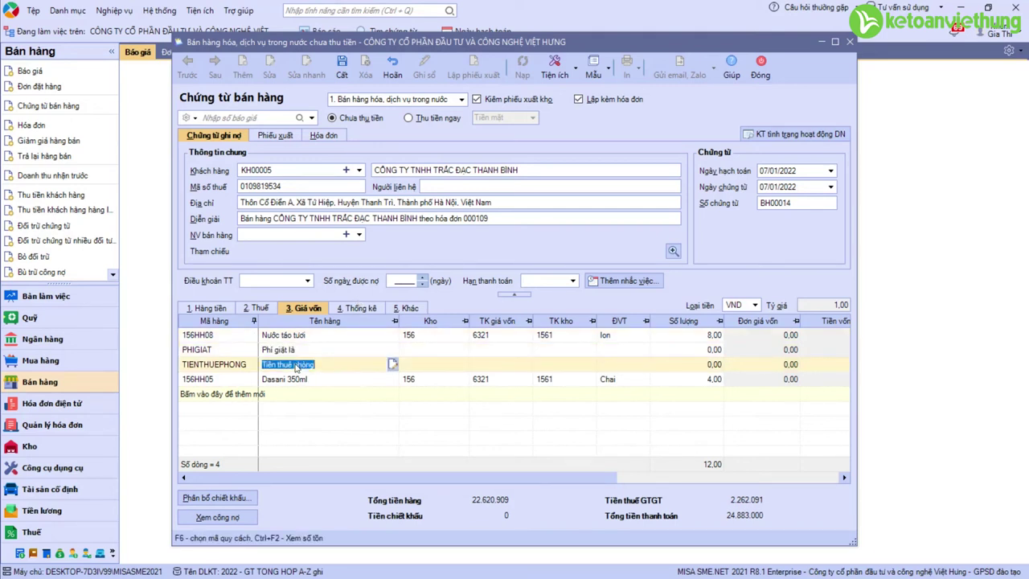
{"action": "left_click", "coordinate": [714, 335]}
{"action": "left_click", "coordinate": [786, 338]}
{"action": "left_click", "coordinate": [829, 342]}
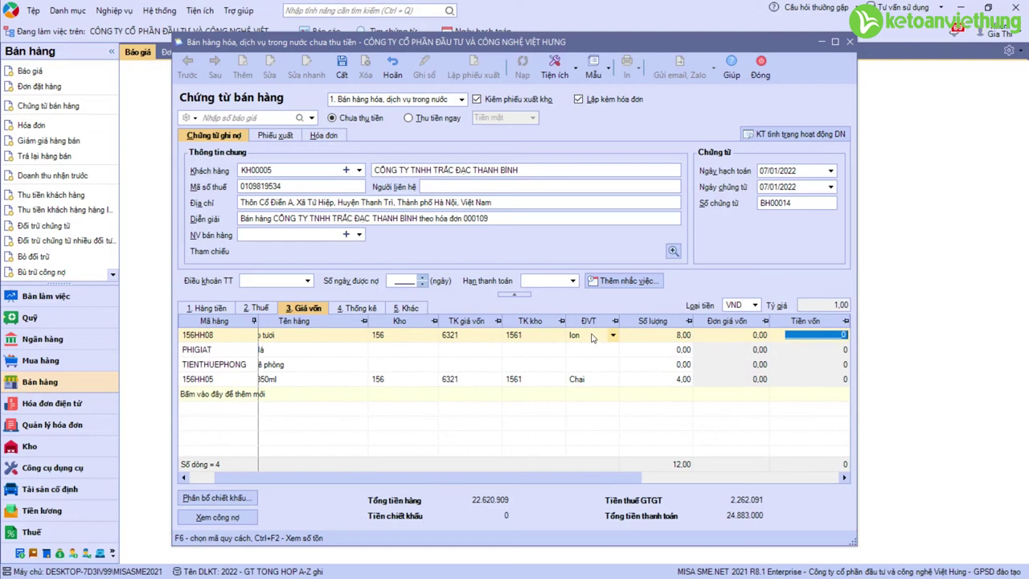
Assign the project KS_SUPERIOR to the Phí giặt là and Tiền thuê phòng lines in the voucher's statistics
{"action": "left_click", "coordinate": [354, 309]}
{"action": "left_click", "coordinate": [298, 350]}
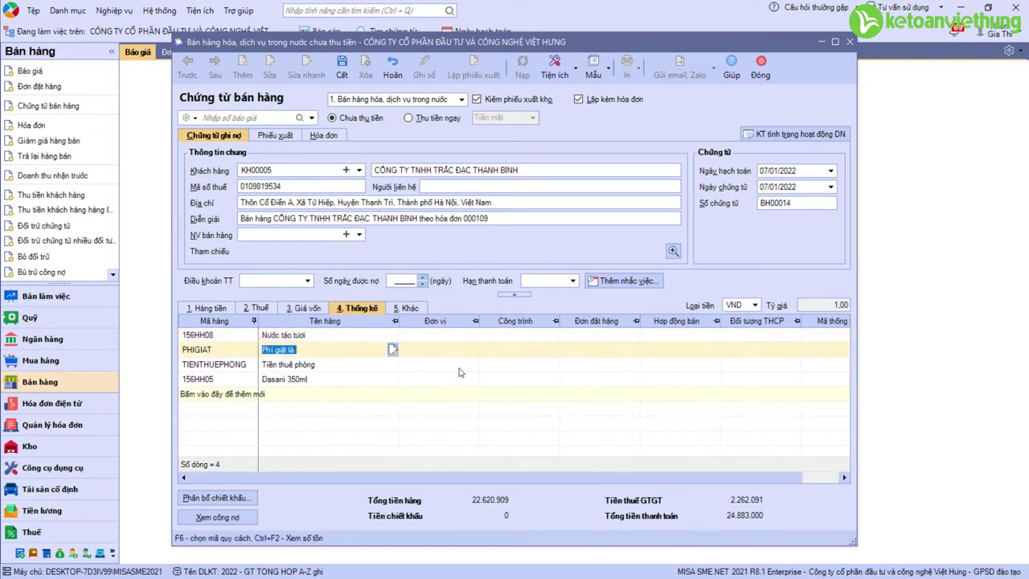
{"action": "left_click", "coordinate": [553, 350]}
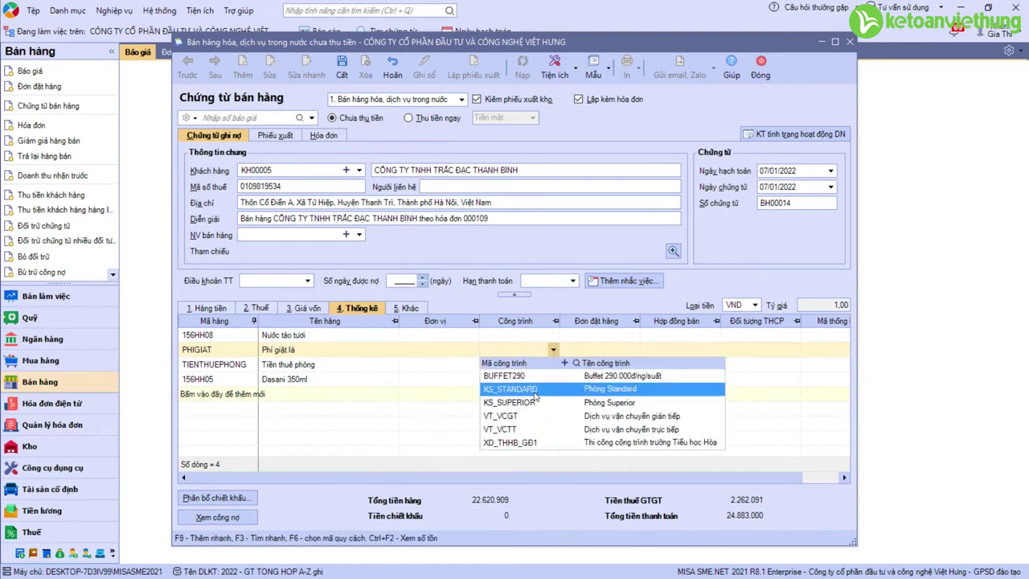
{"action": "left_click", "coordinate": [535, 402]}
{"action": "left_click", "coordinate": [553, 366]}
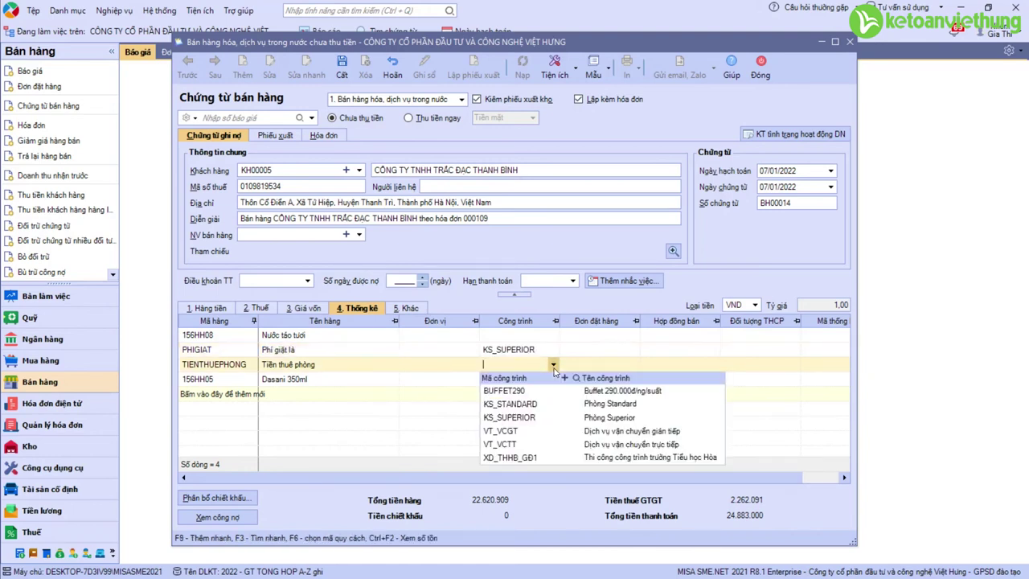
{"action": "left_click", "coordinate": [521, 418]}
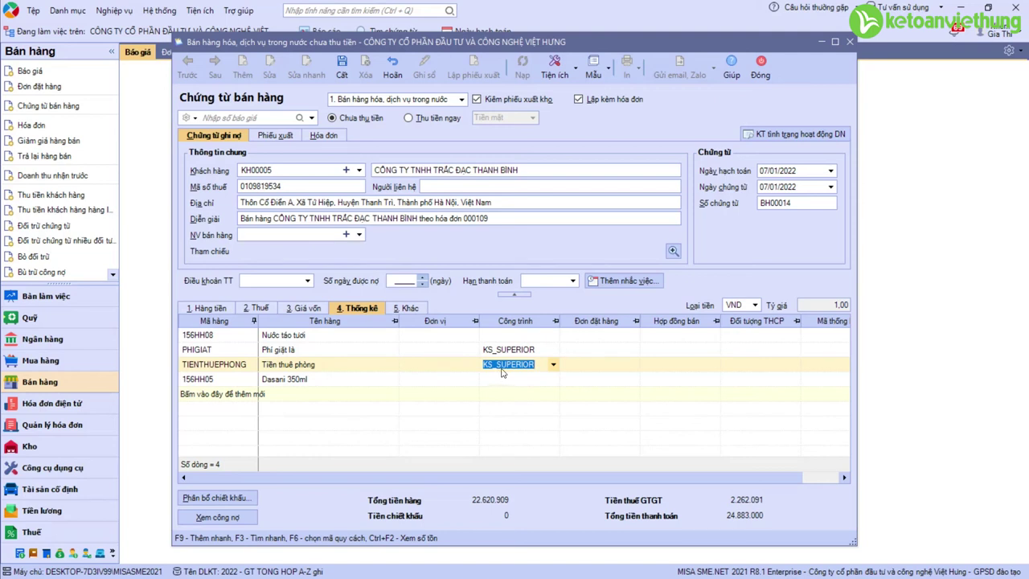
Check the invoice number and total payment against the totals on source invoice 0000109, and save the sales voucher
{"action": "left_click", "coordinate": [324, 135]}
{"action": "left_click", "coordinate": [774, 205]}
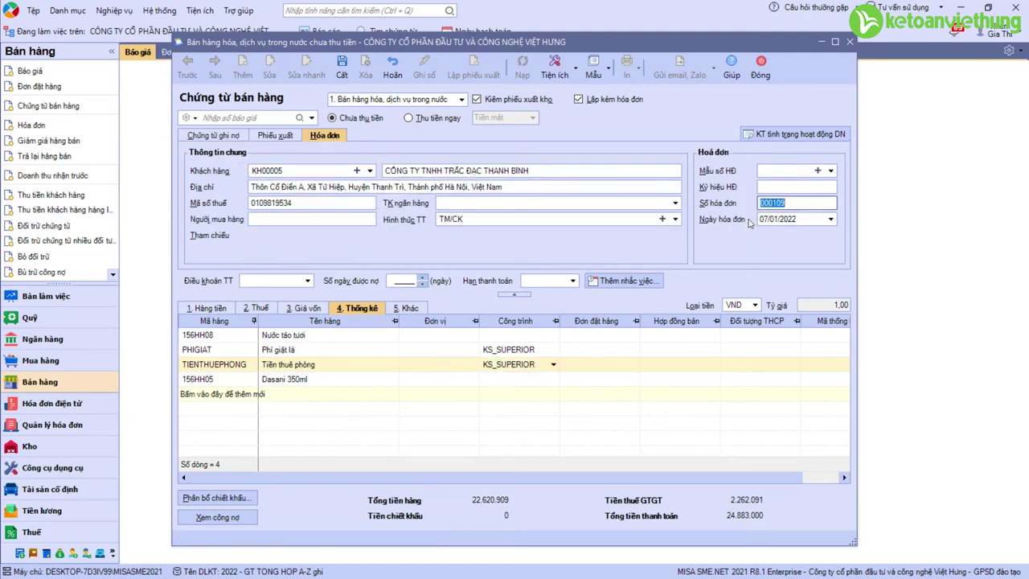
{"action": "left_click", "coordinate": [747, 519]}
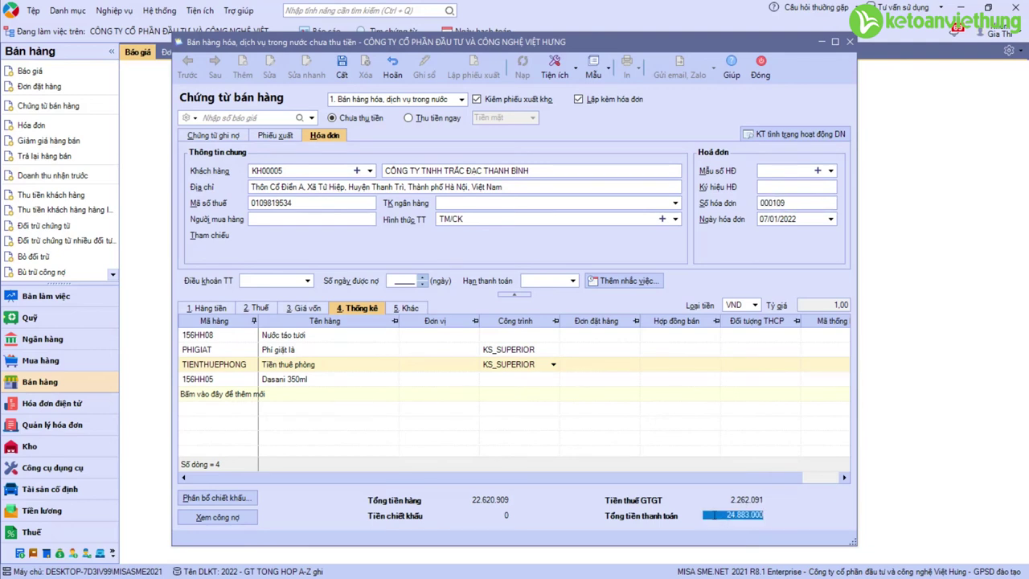
{"action": "key", "text": "alt+Tab"}
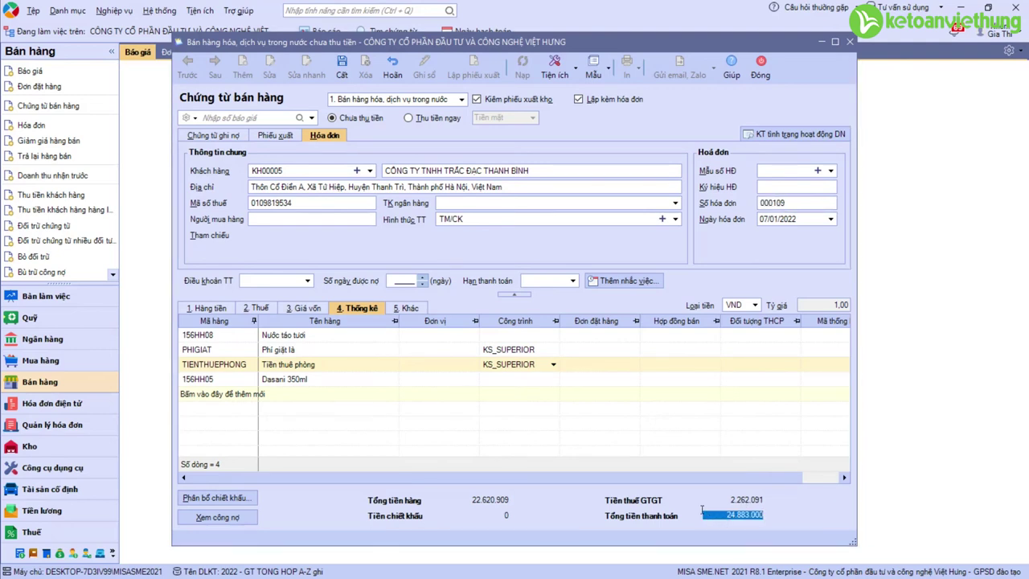
{"action": "scroll", "coordinate": [681, 509], "scroll_direction": "up", "scroll_amount": 1}
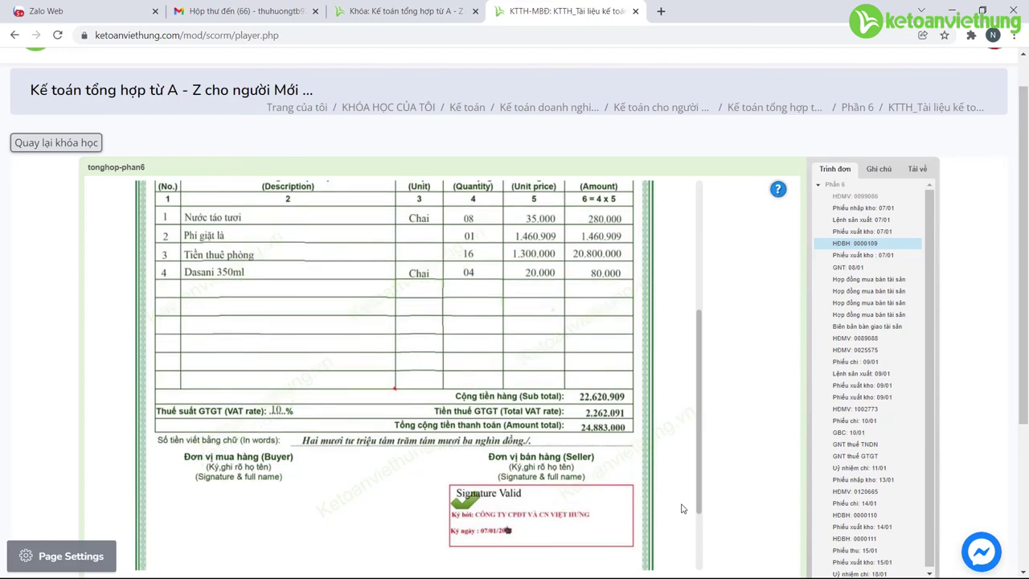
{"action": "key", "text": "alt+Tab"}
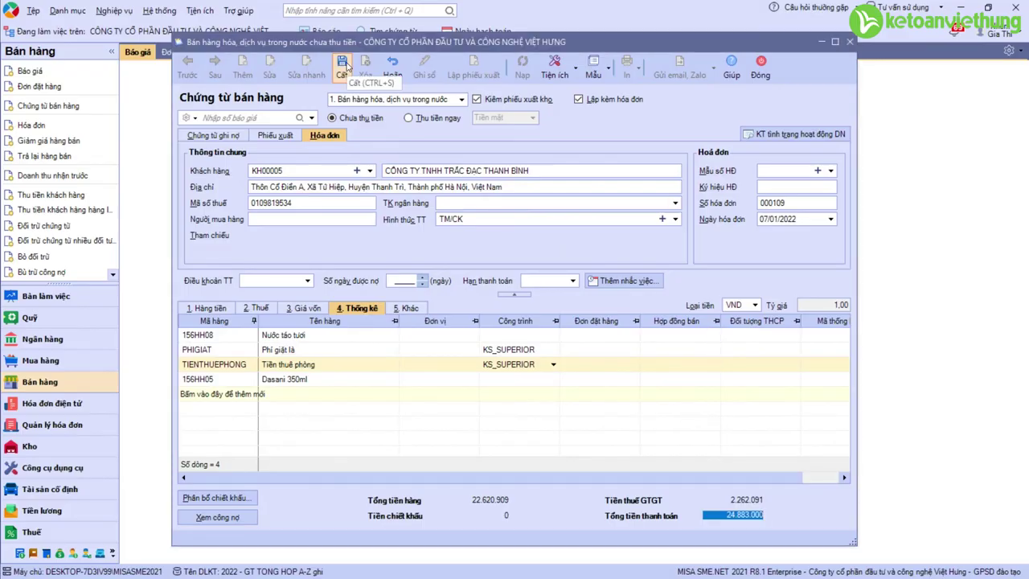
{"action": "left_click", "coordinate": [346, 67]}
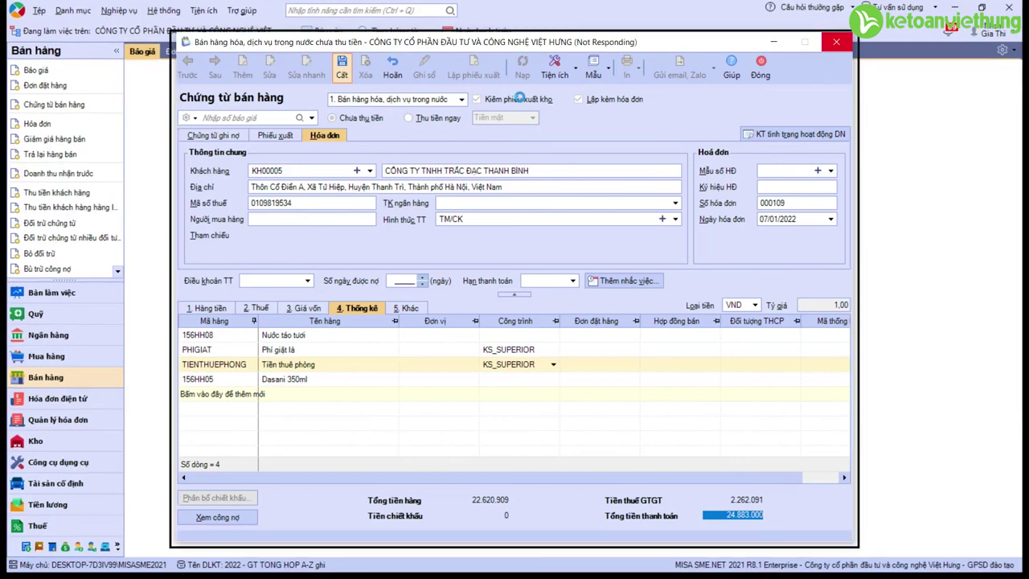
Compare the voucher's stock issue slip and cost-of-goods lines with the source Phiếu xuất kho of 07/01 in the browser
{"action": "left_click", "coordinate": [276, 137]}
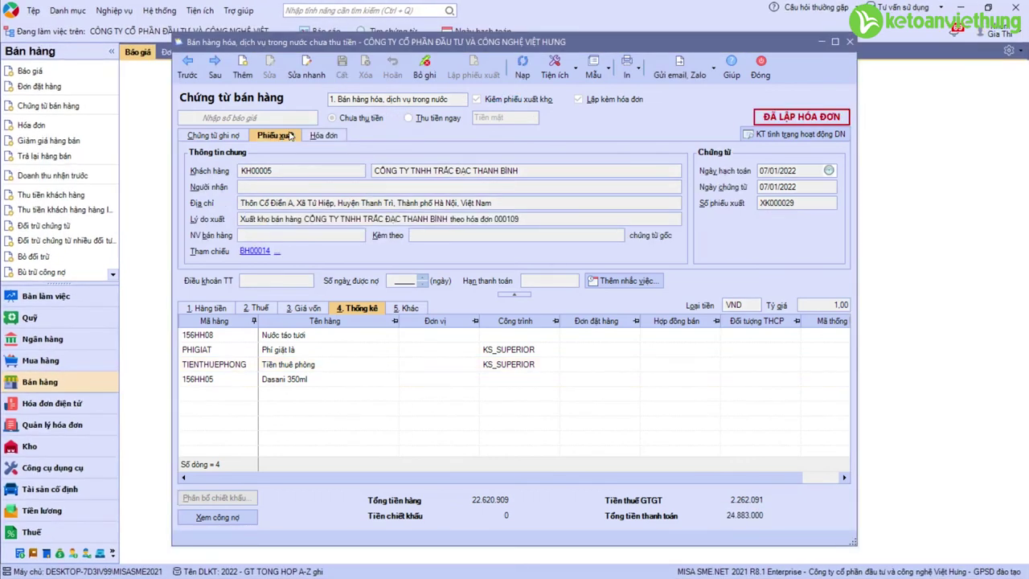
{"action": "left_click", "coordinate": [312, 311]}
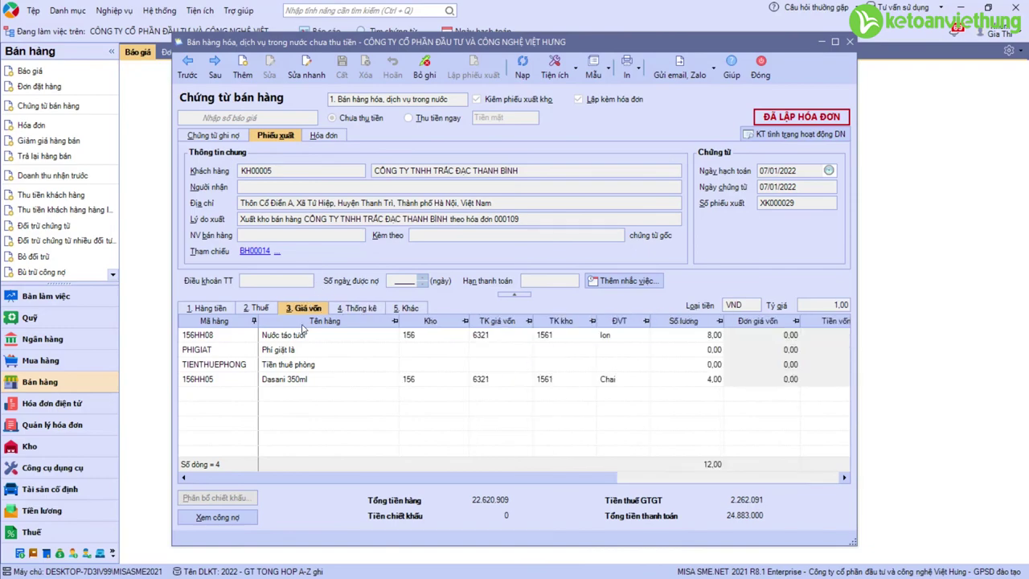
{"action": "key", "text": "alt+Tab"}
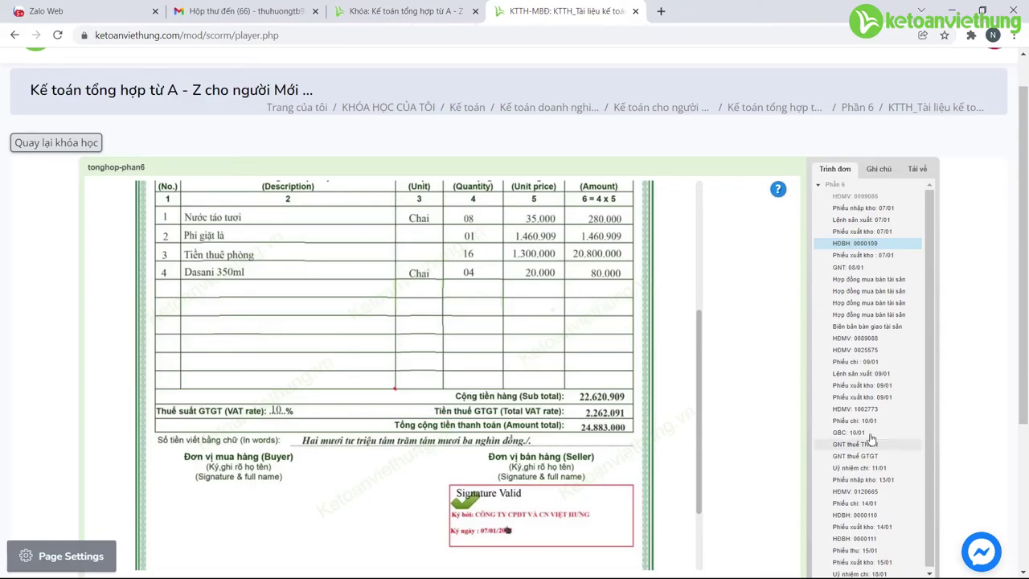
{"action": "left_click", "coordinate": [861, 257]}
{"action": "left_click", "coordinate": [861, 256]}
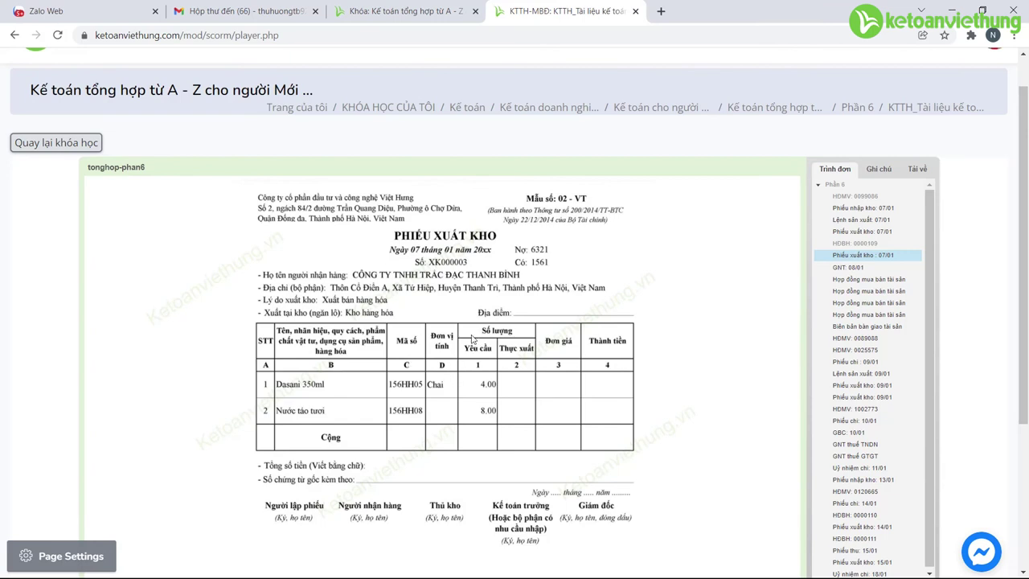
{"action": "key", "text": "alt+Tab"}
Close the voucher, reopen BH00014 from the sales list, and display source invoice HDBH 0000109 in the browser for review
{"action": "left_click", "coordinate": [758, 72]}
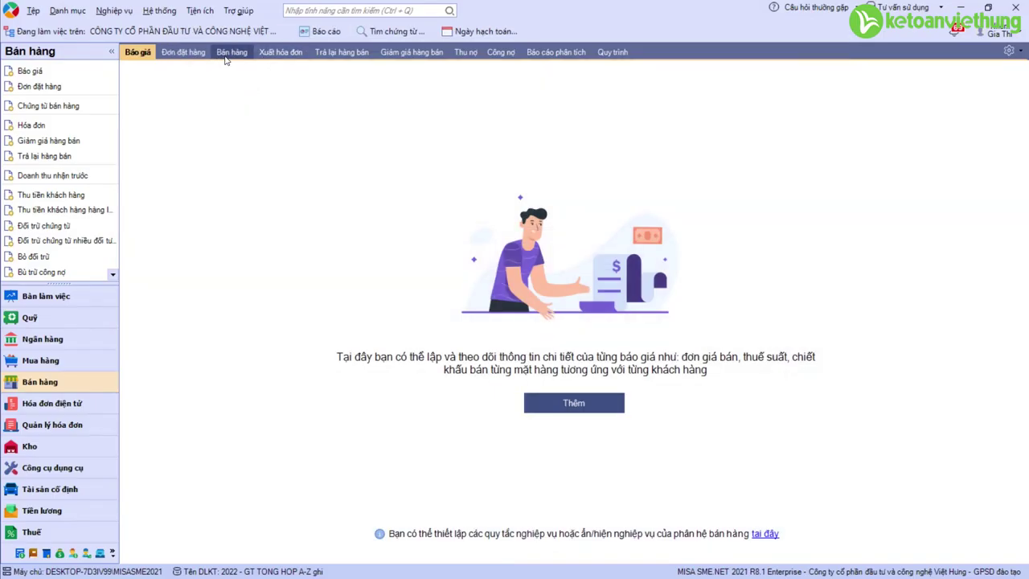
{"action": "left_click", "coordinate": [225, 57]}
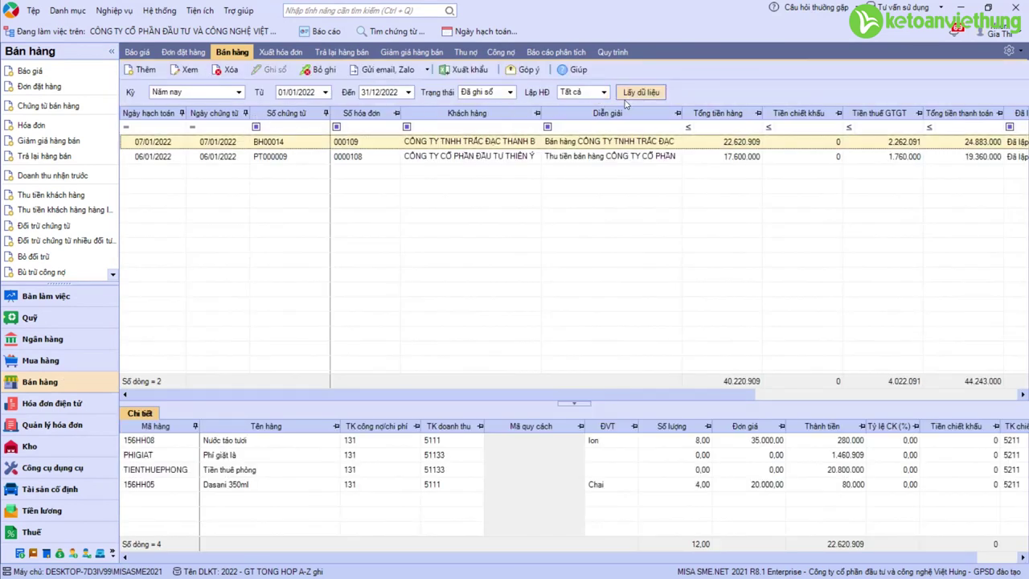
{"action": "double_click", "coordinate": [390, 143]}
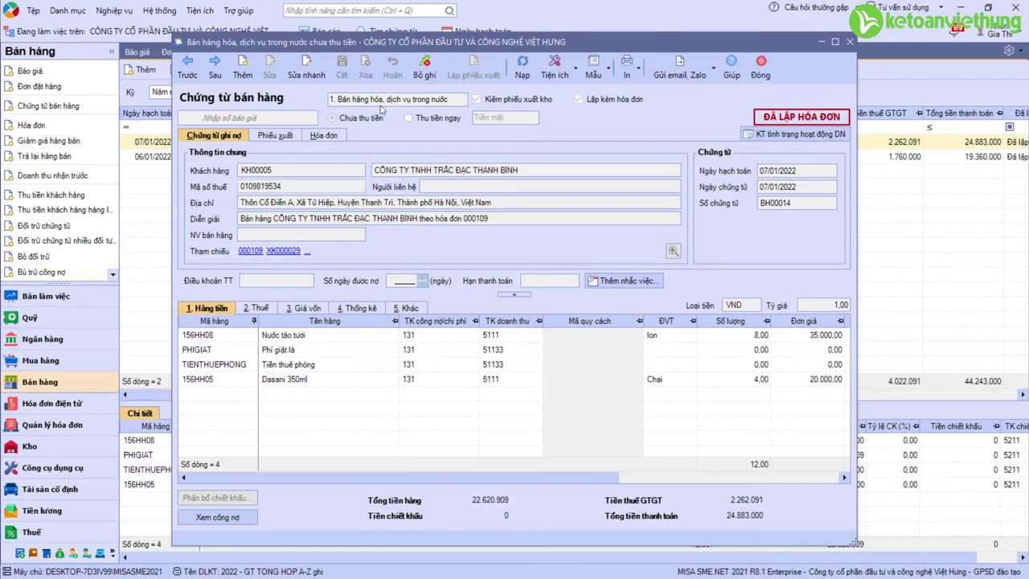
{"action": "key", "text": "alt+Tab"}
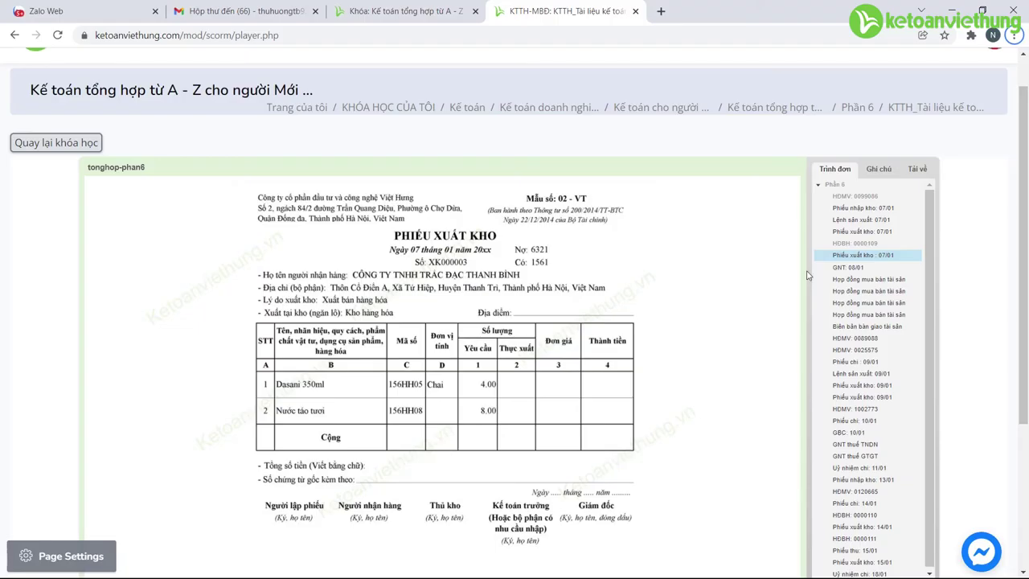
{"action": "left_click", "coordinate": [848, 245]}
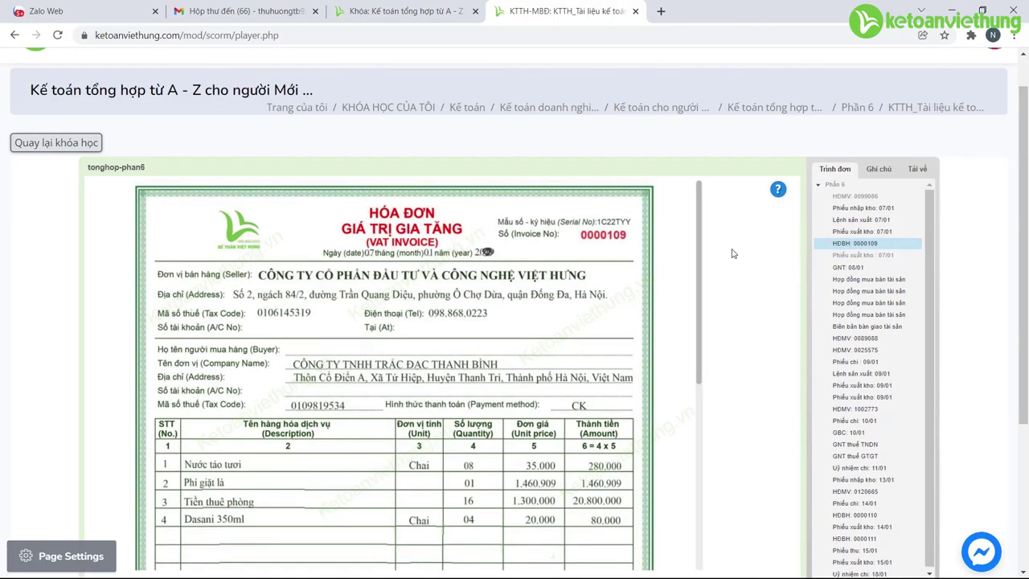